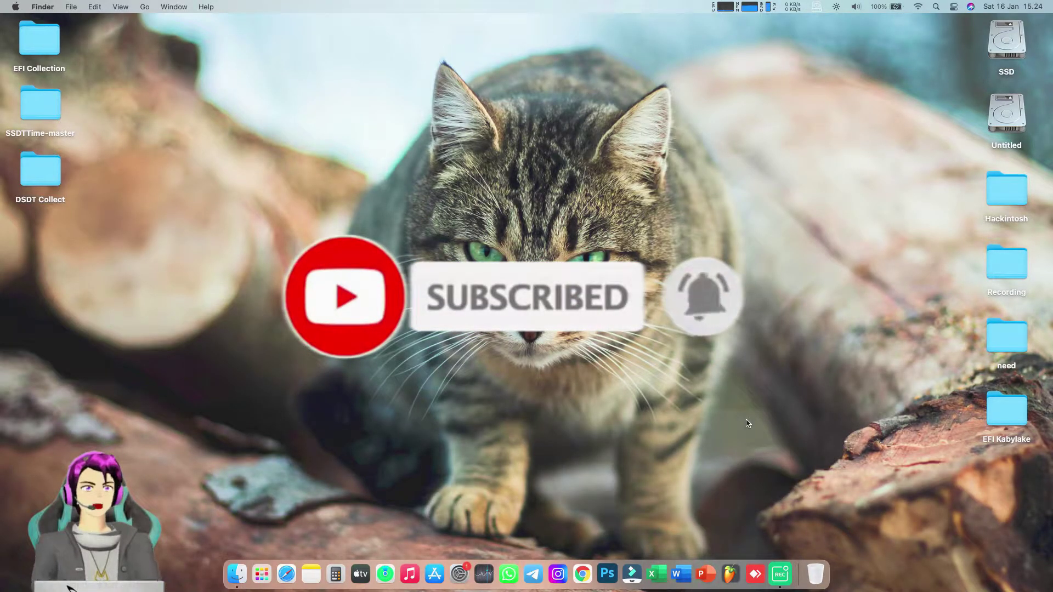
Open OC Gen-X from the installed applications and reposition its window on the desktop
{"action": "left_click", "coordinate": [255, 573]}
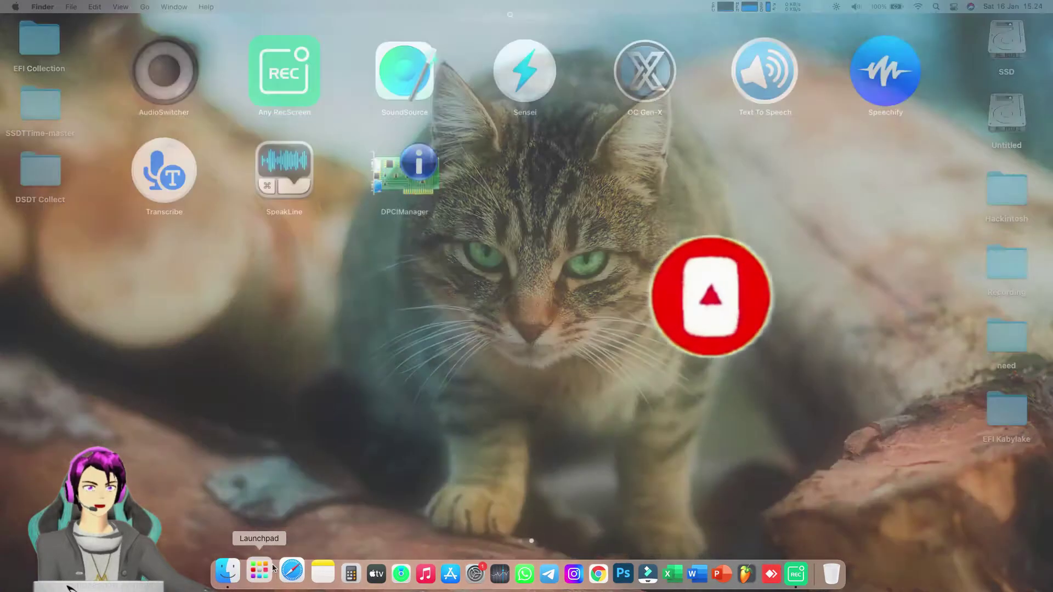
{"action": "left_click", "coordinate": [640, 71]}
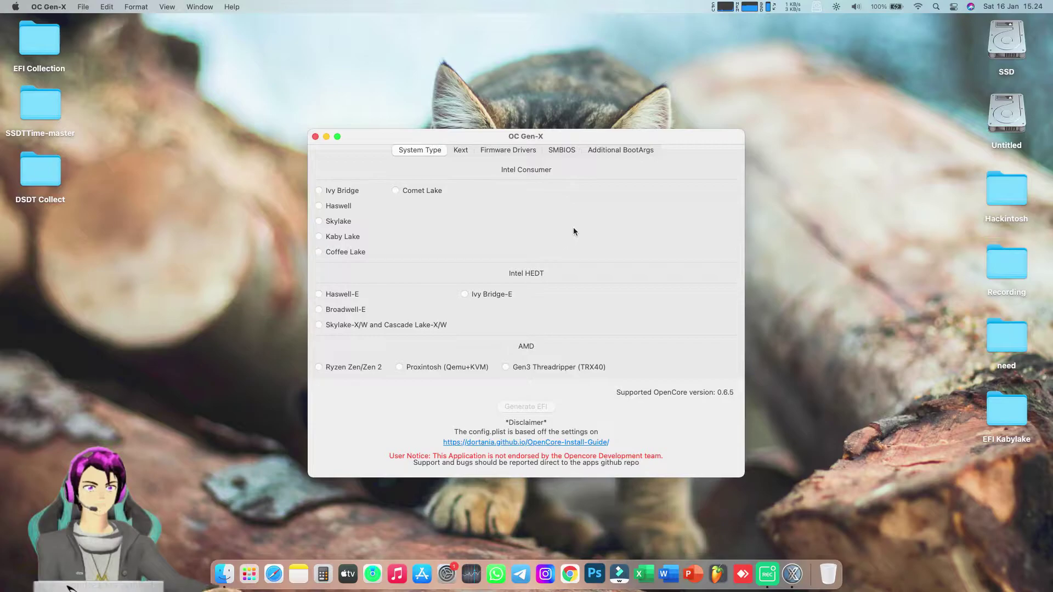
{"action": "left_click", "coordinate": [574, 225]}
{"action": "left_click_drag", "start_coordinate": [542, 132], "coordinate": [499, 137]}
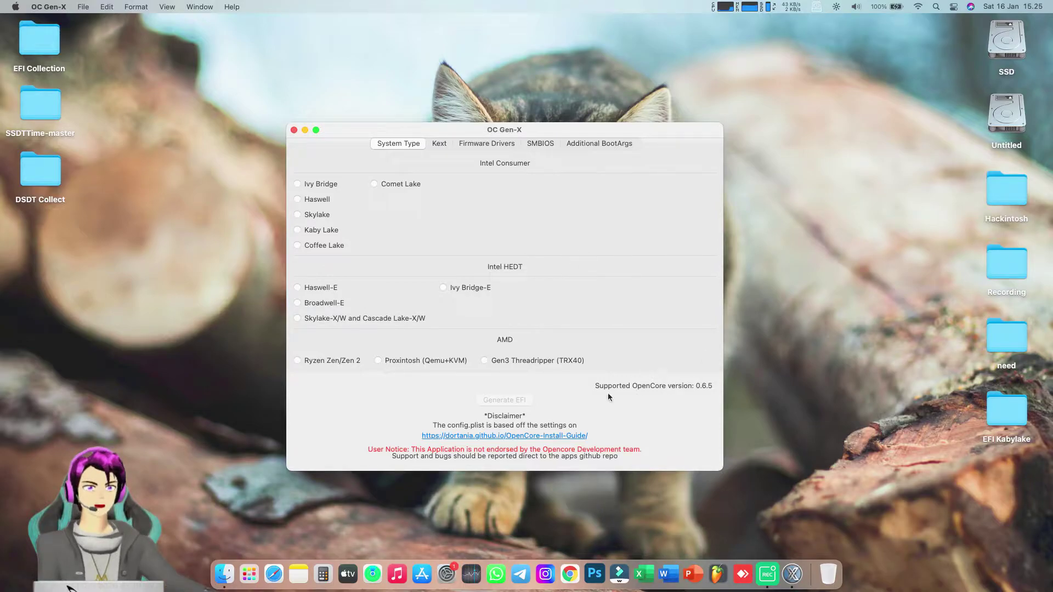
Check the OC Gen-X version information, close it and move the main window higher on the desktop
{"action": "left_click", "coordinate": [48, 7]}
{"action": "left_click", "coordinate": [47, 19]}
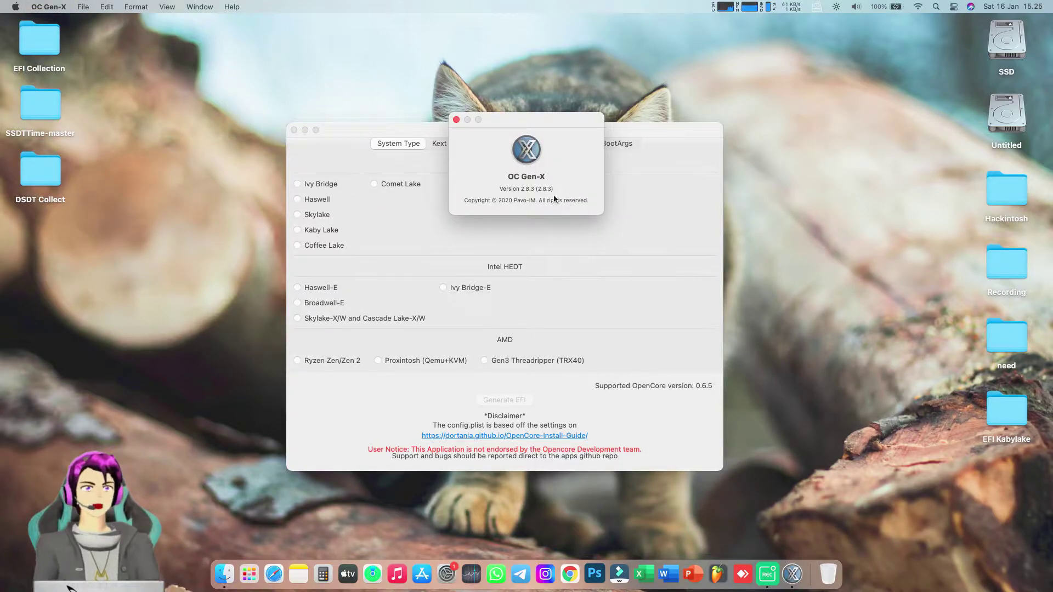
{"action": "left_click", "coordinate": [457, 120]}
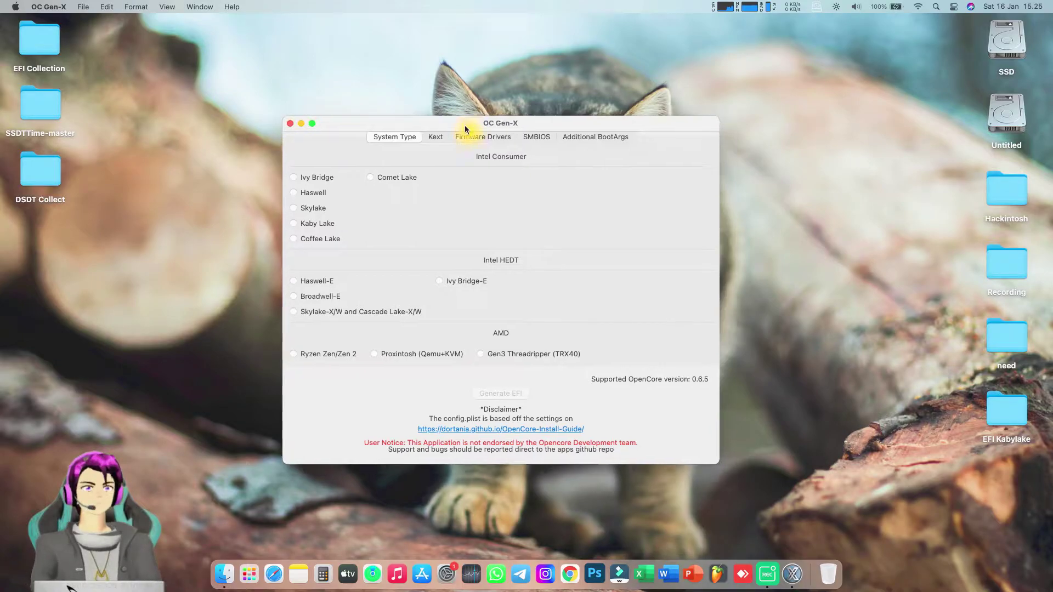
{"action": "left_click_drag", "start_coordinate": [465, 129], "coordinate": [466, 105]}
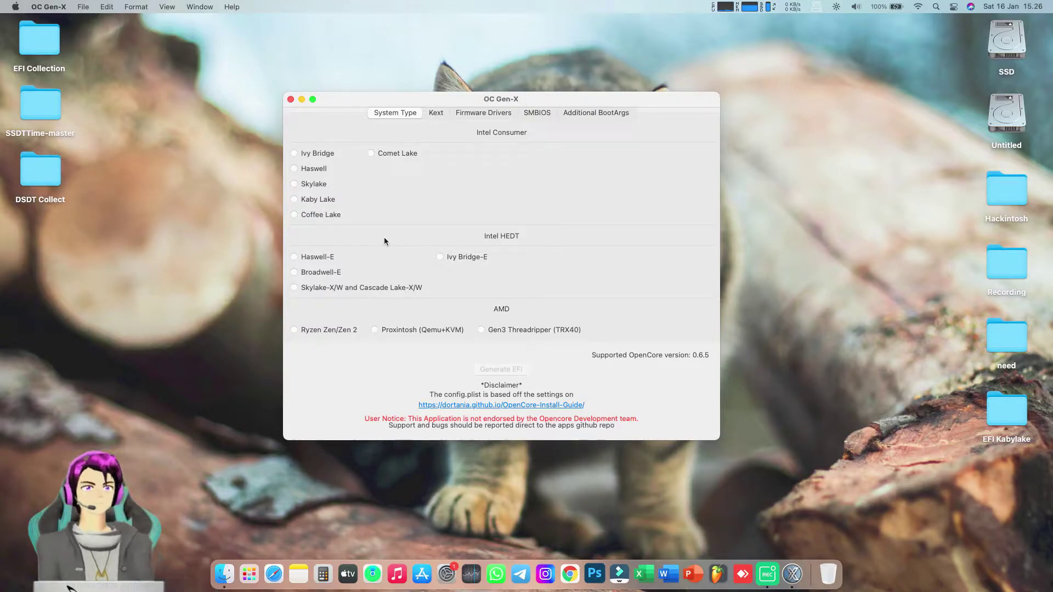
Search the installed applications for xcode, and return to OC Gen-X
{"action": "left_click", "coordinate": [249, 573]}
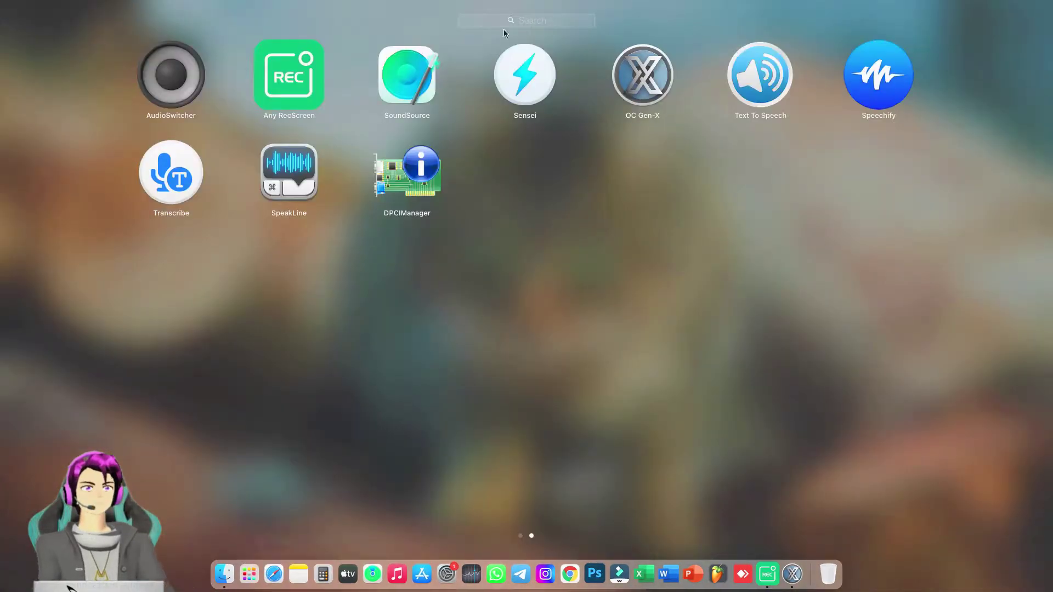
{"action": "type", "text": "x"}
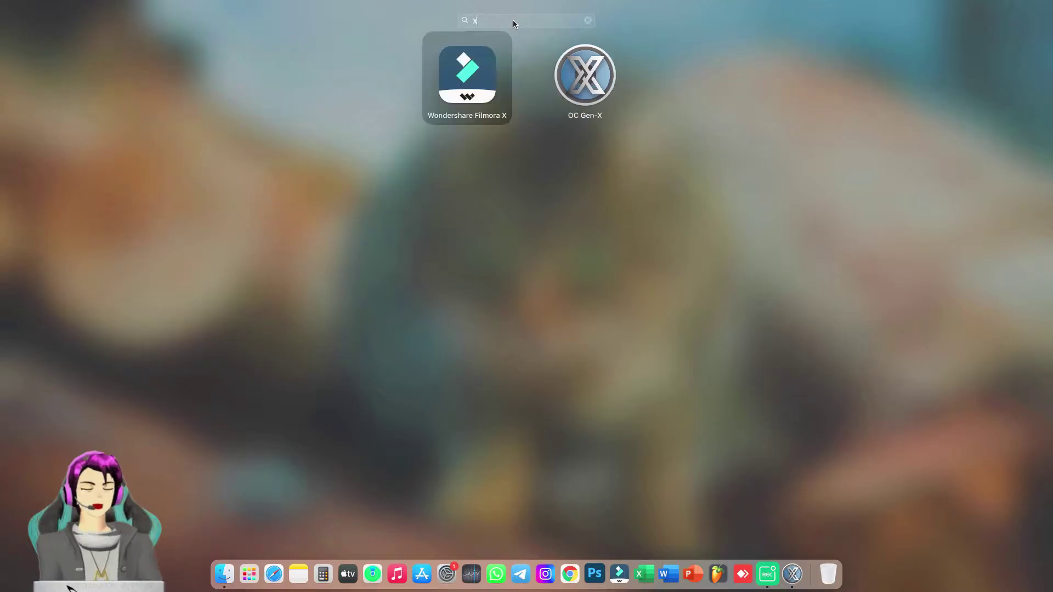
{"action": "type", "text": "code"}
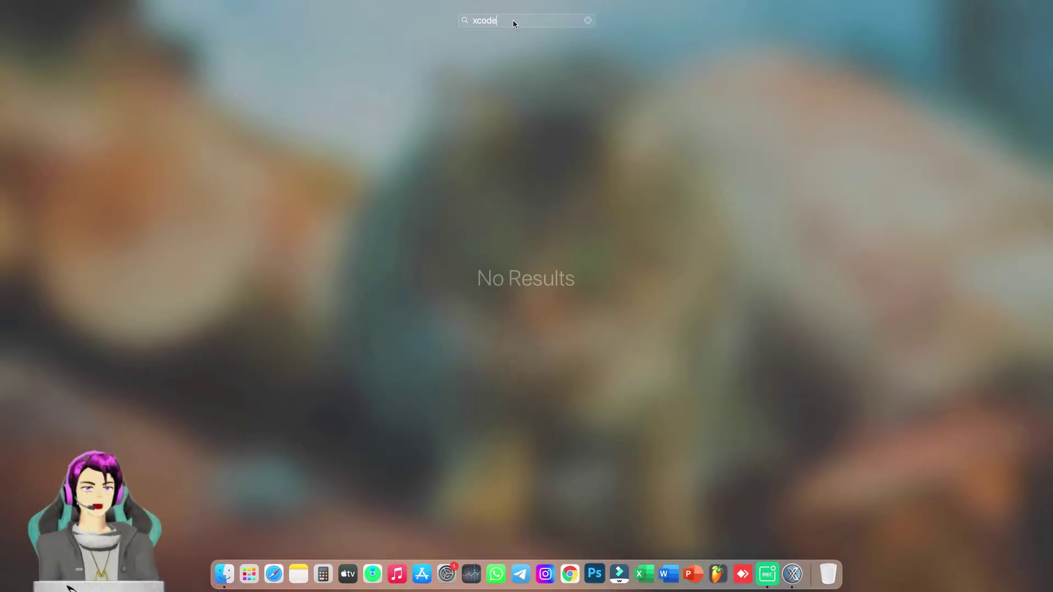
{"action": "left_click", "coordinate": [513, 100]}
Choose Coffee Lake as the Intel Consumer system type for the EFI
{"action": "left_click_drag", "start_coordinate": [547, 94], "coordinate": [544, 72]}
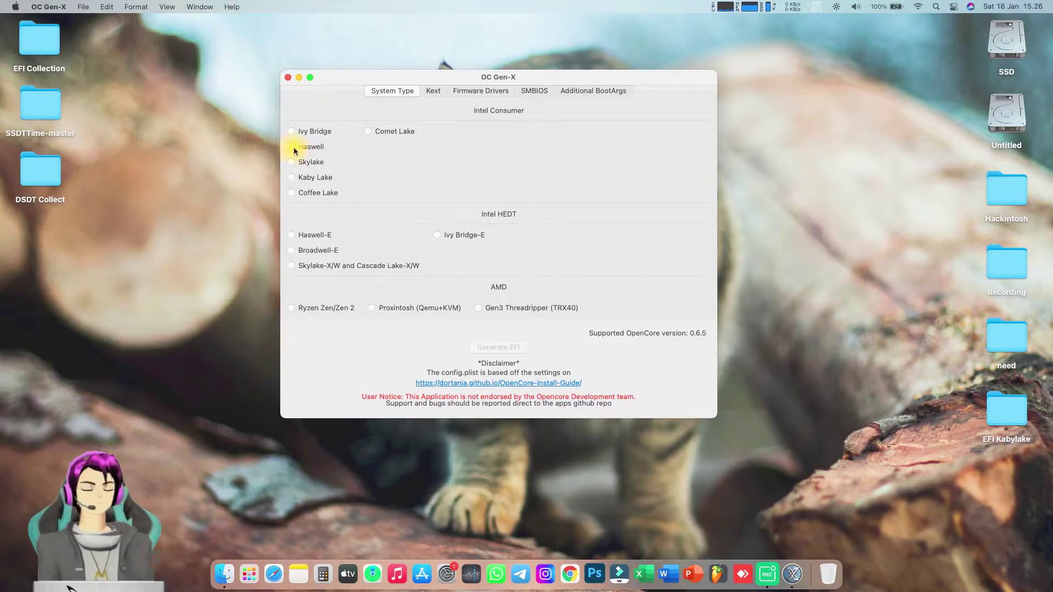
{"action": "left_click", "coordinate": [291, 192]}
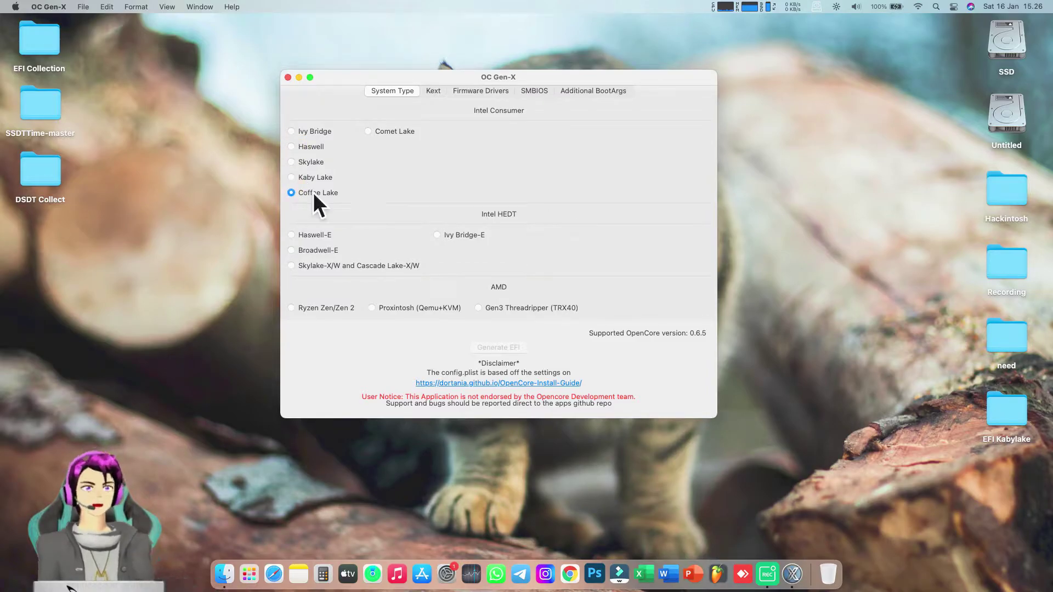
{"action": "left_click", "coordinate": [431, 92]}
{"action": "left_click", "coordinate": [380, 93]}
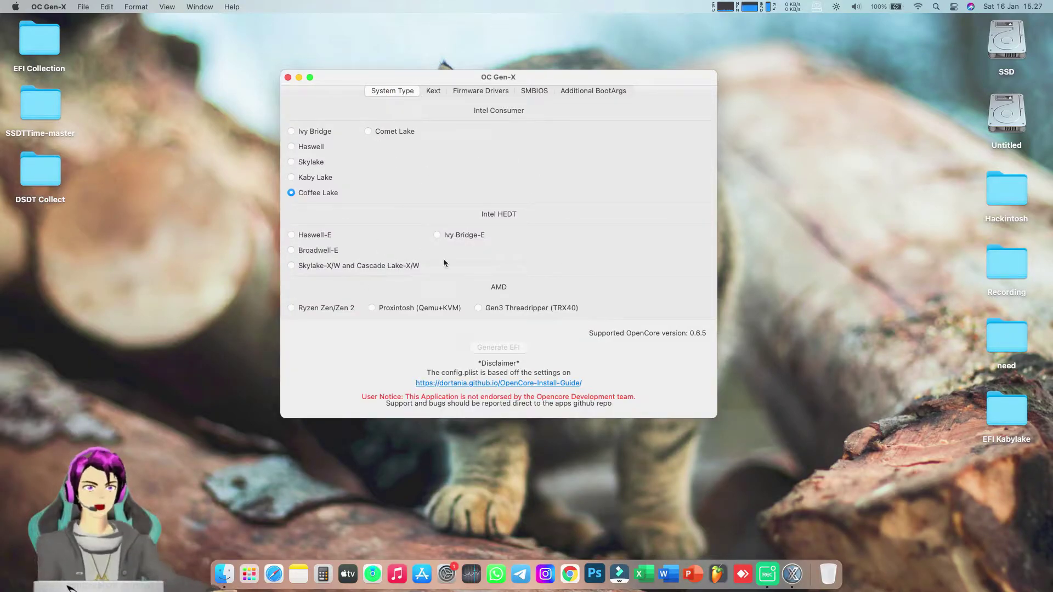
Include the VirtualSMC plugins SMCProcessor, SMCLightSensor and SMCBatteryManager among the kexts
{"action": "left_click", "coordinate": [433, 90]}
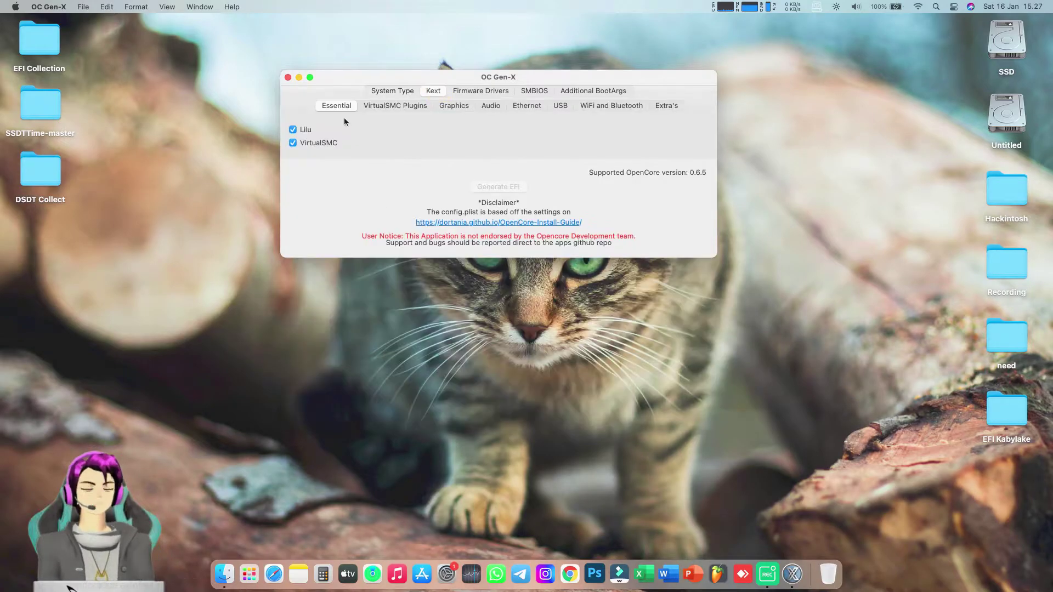
{"action": "left_click", "coordinate": [401, 104]}
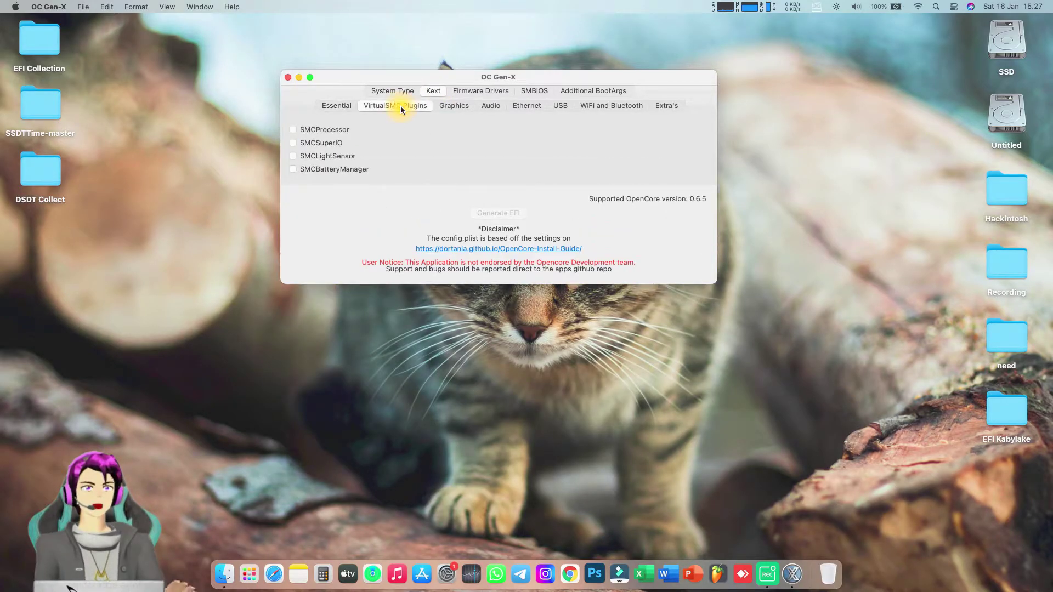
{"action": "left_click", "coordinate": [329, 129]}
{"action": "left_click", "coordinate": [320, 155]}
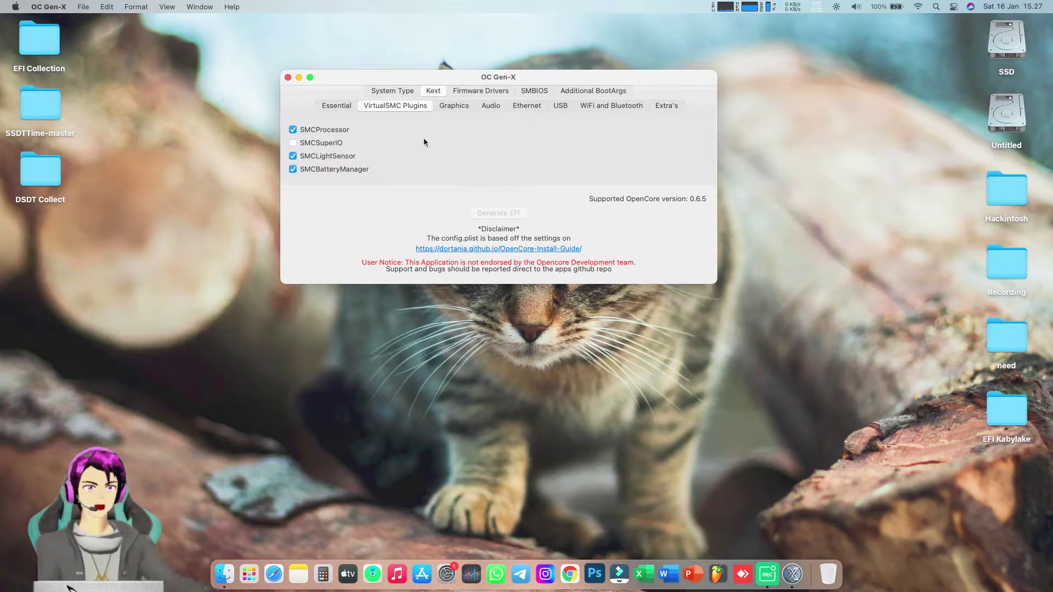
Include the WhateverGreen graphics kext and the AppleALC audio kext
{"action": "left_click", "coordinate": [454, 105]}
{"action": "left_click", "coordinate": [307, 130]}
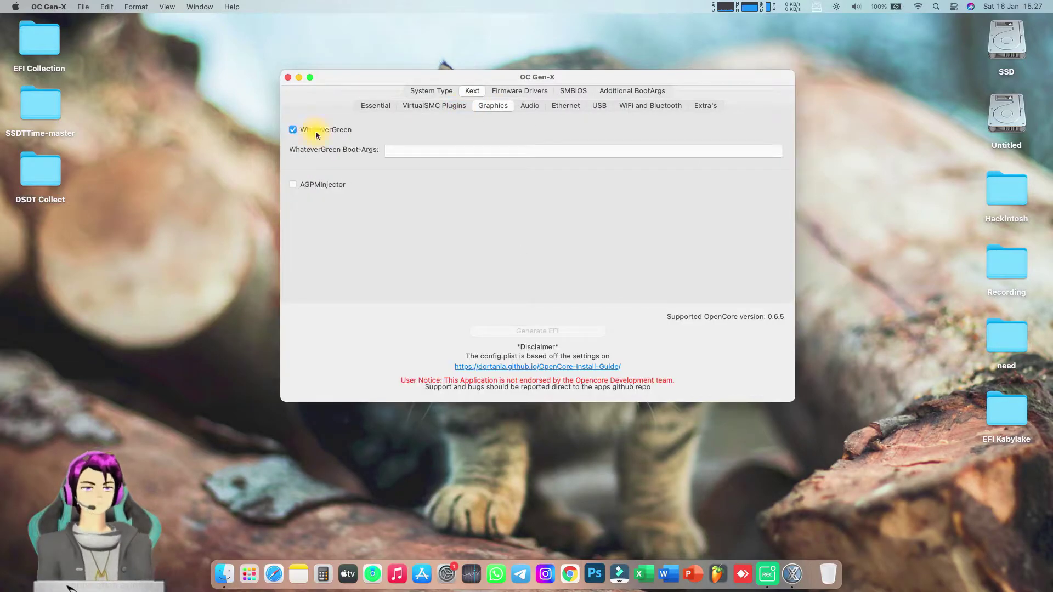
{"action": "left_click", "coordinate": [525, 105]}
{"action": "left_click", "coordinate": [296, 129]}
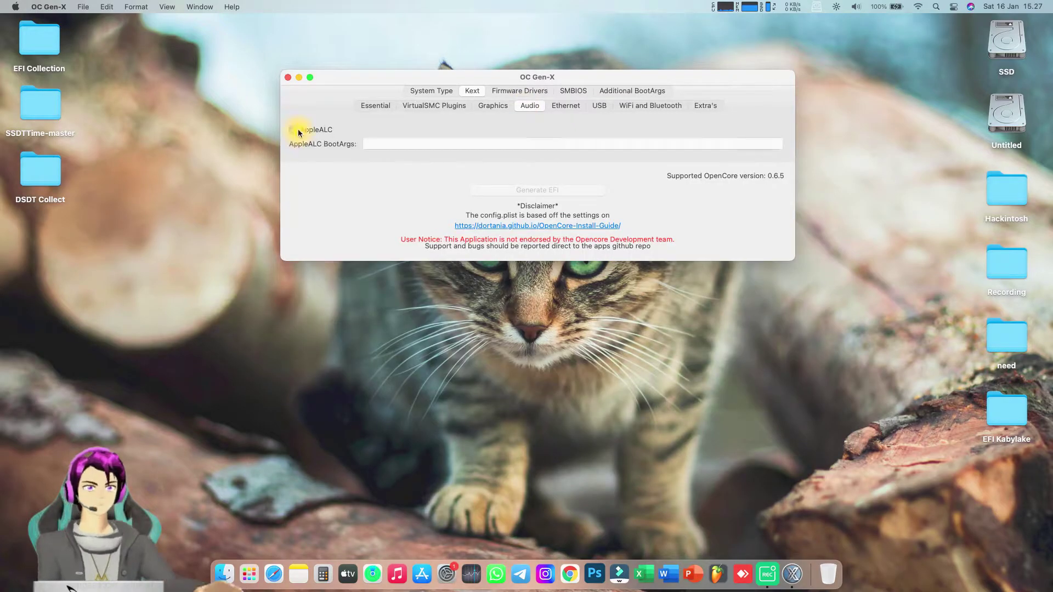
Include the IntelMausi Ethernet kext and the USBInjectAll USB kext, leaving the WiFi, Bluetooth and extra kexts unselected
{"action": "left_click", "coordinate": [568, 106]}
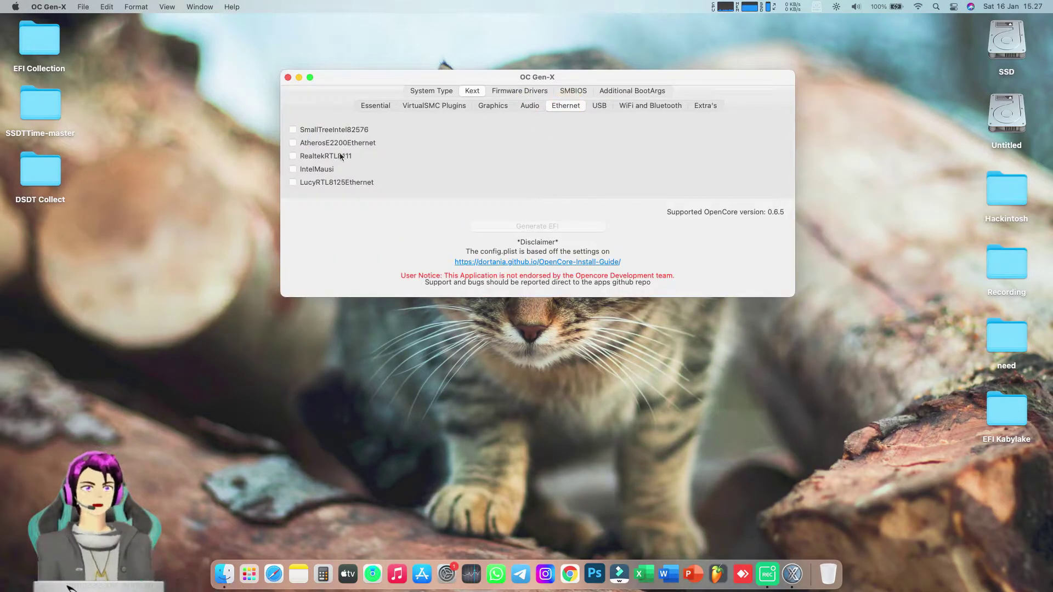
{"action": "left_click", "coordinate": [323, 171]}
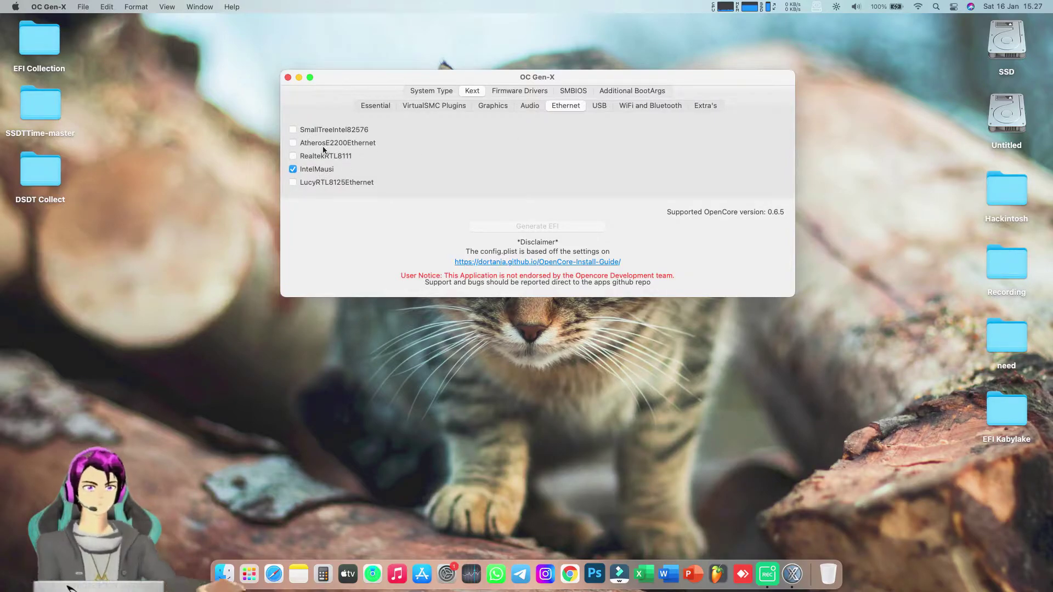
{"action": "mouse_move", "coordinate": [322, 147]}
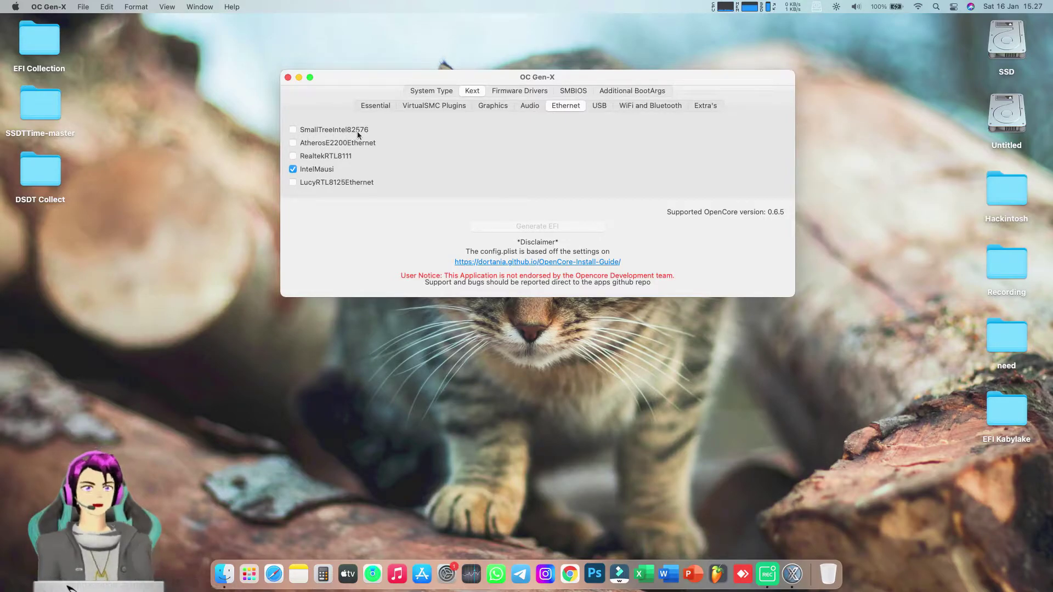
{"action": "left_click", "coordinate": [599, 106]}
{"action": "left_click", "coordinate": [323, 134]}
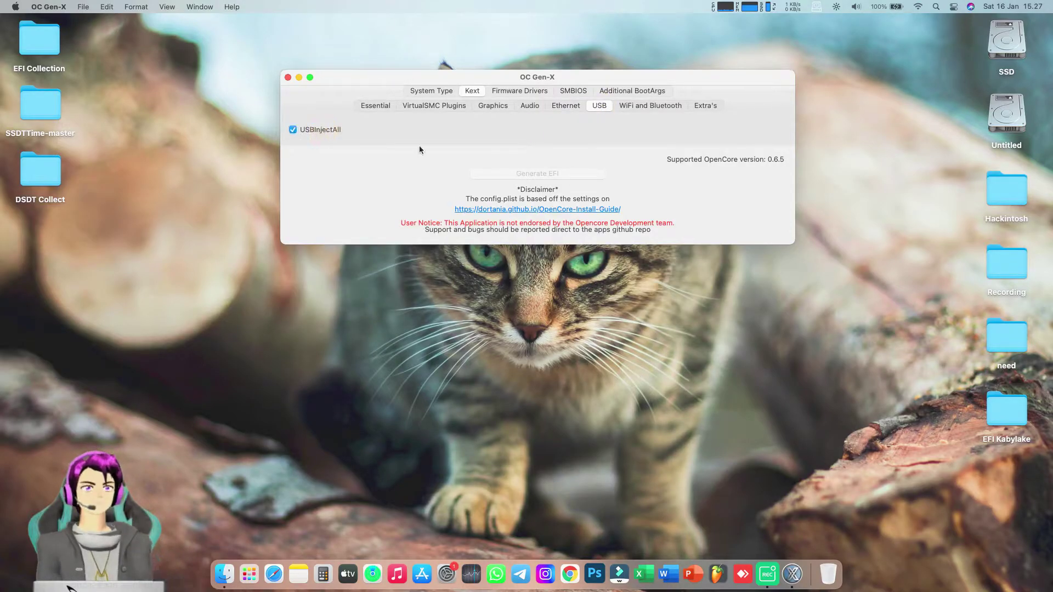
{"action": "left_click", "coordinate": [651, 106]}
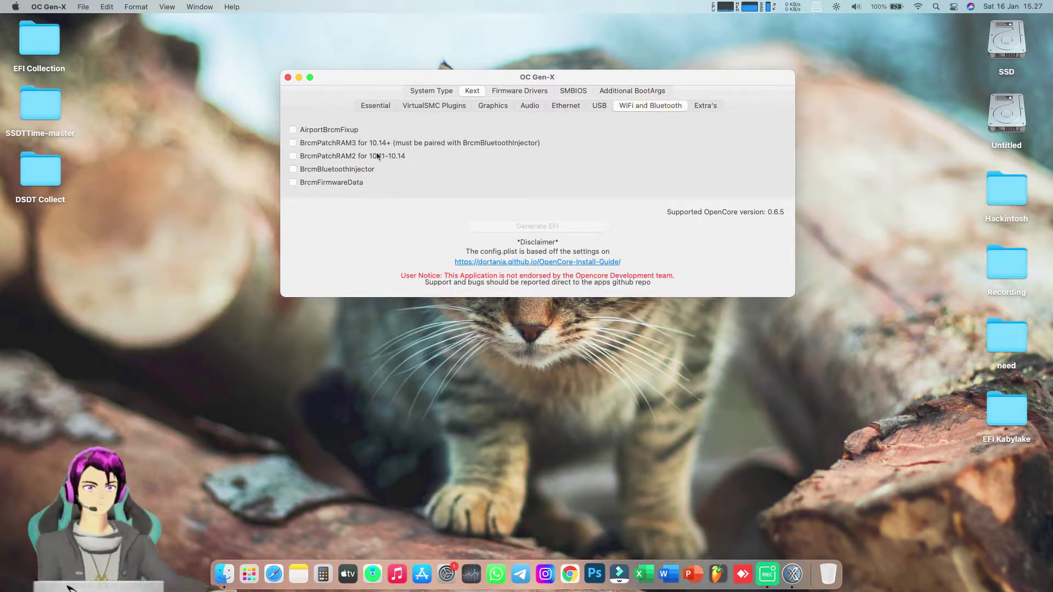
{"action": "left_click", "coordinate": [712, 106]}
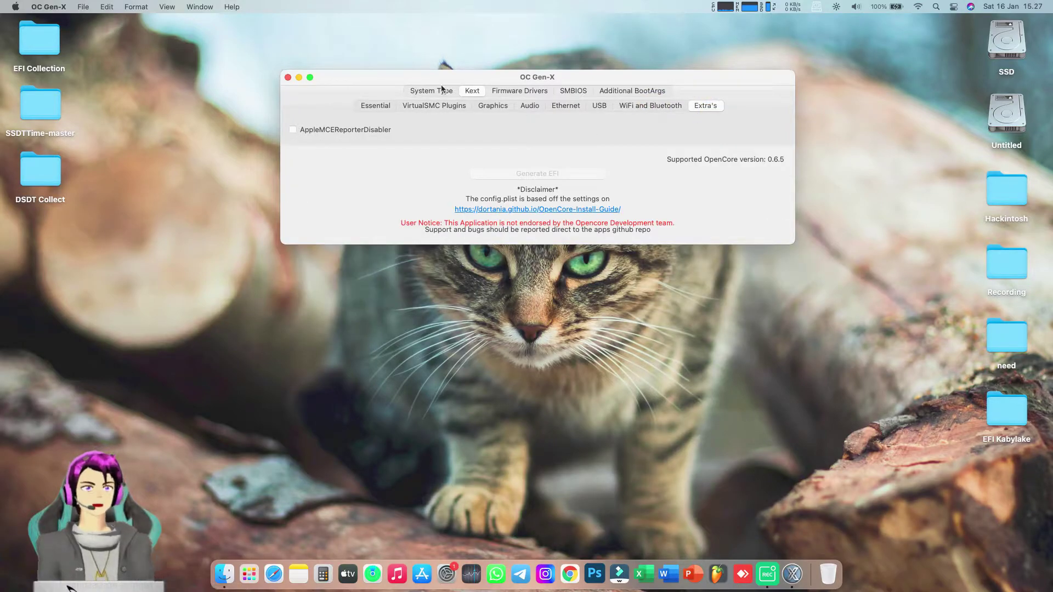
Set the SMBIOS system model to MacPro7,1 and generate its serial number, MLB and SmUUID, regenerating them twice
{"action": "left_click", "coordinate": [501, 91]}
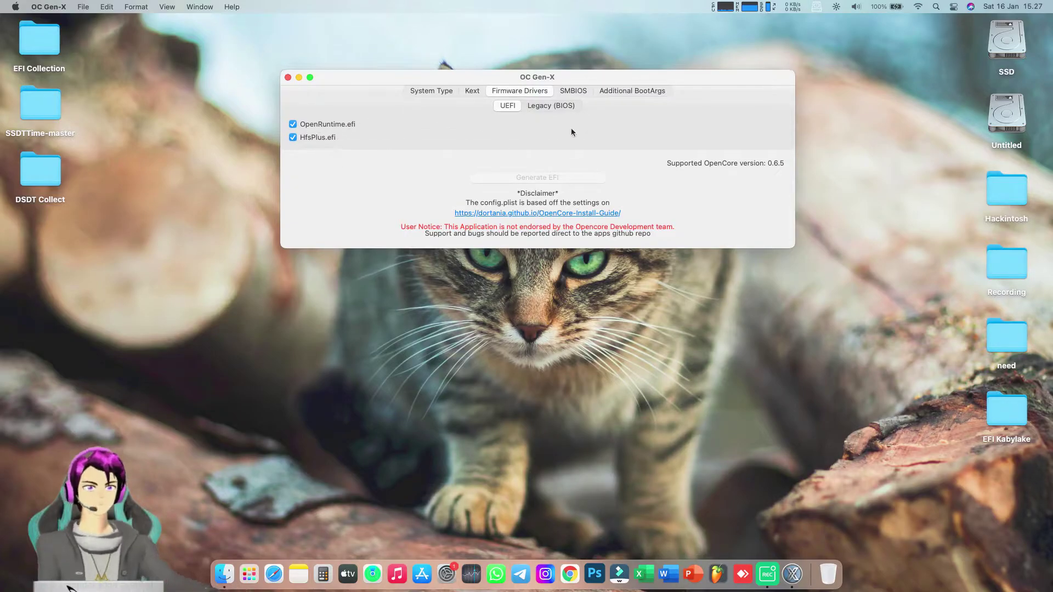
{"action": "left_click", "coordinate": [572, 90]}
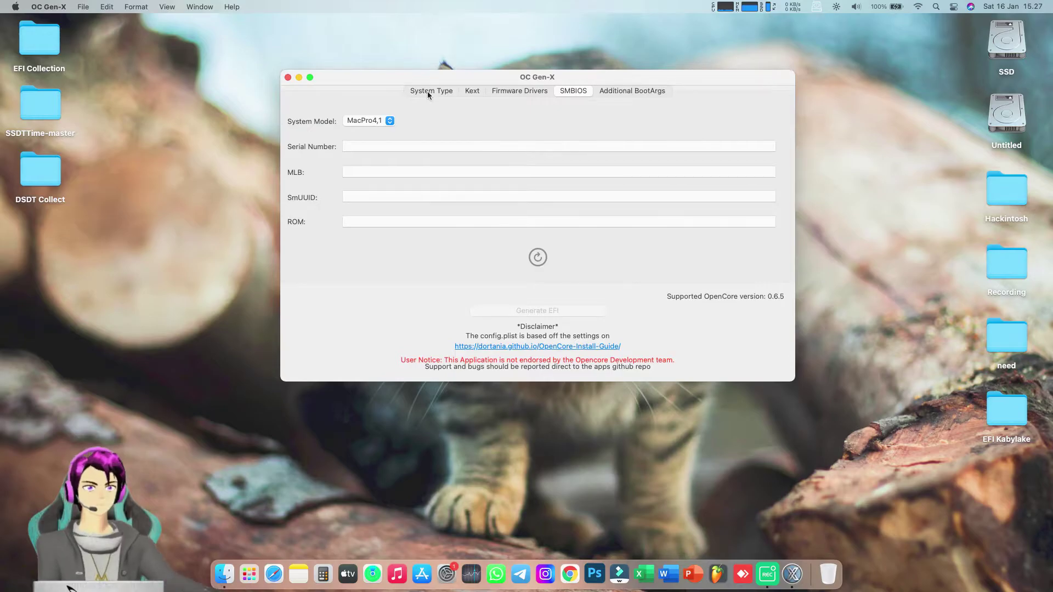
{"action": "left_click", "coordinate": [391, 121]}
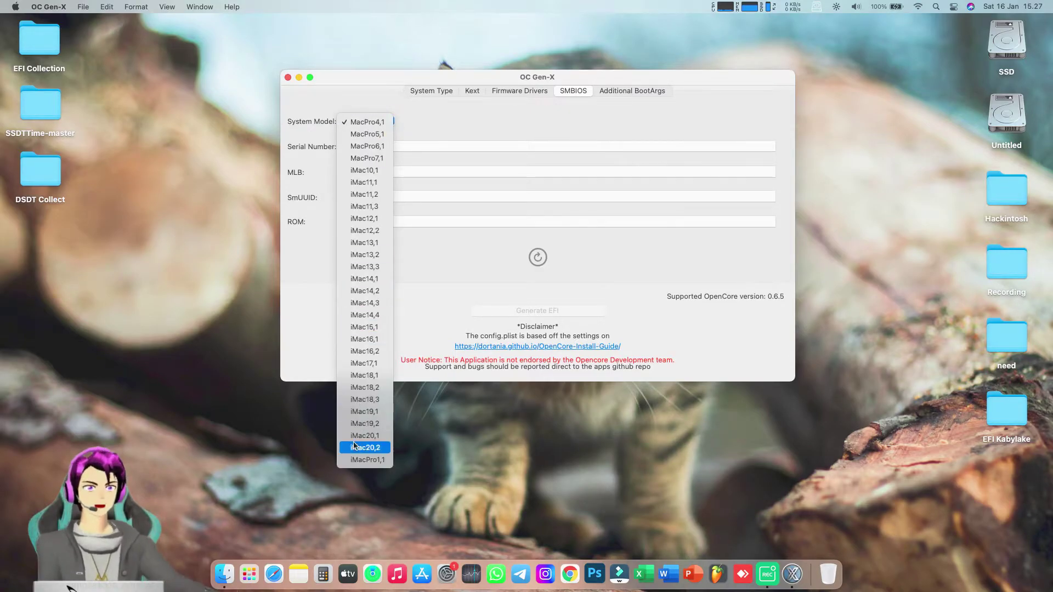
{"action": "left_click", "coordinate": [361, 158]}
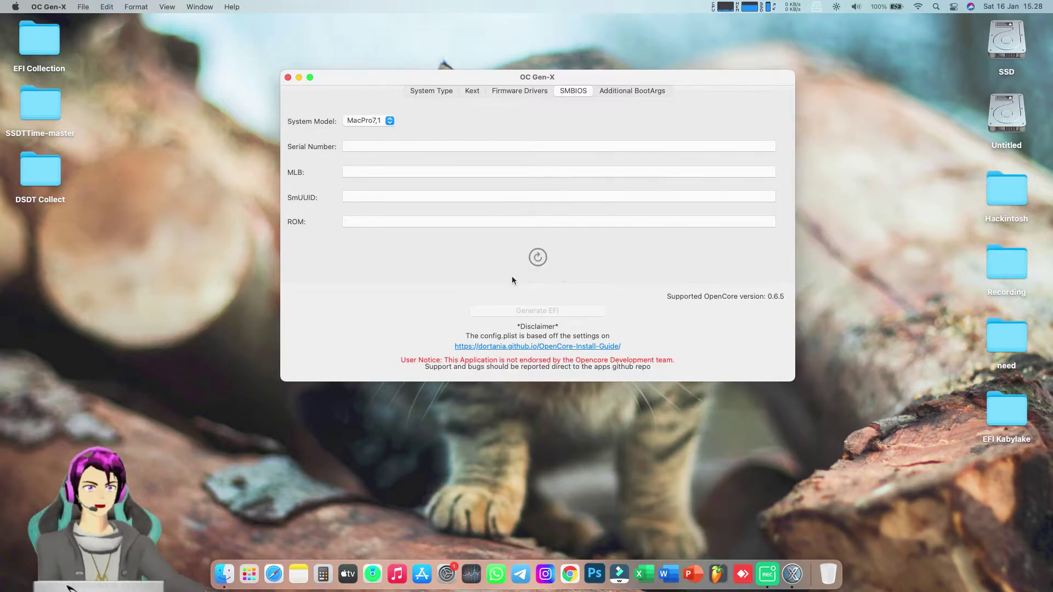
{"action": "left_click", "coordinate": [537, 259]}
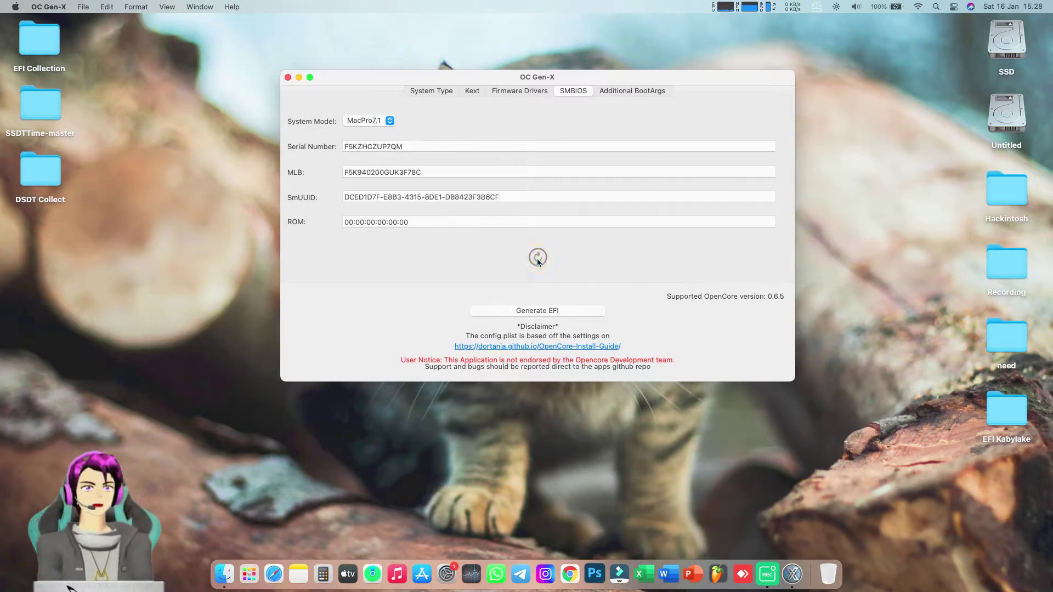
{"action": "left_click", "coordinate": [537, 259]}
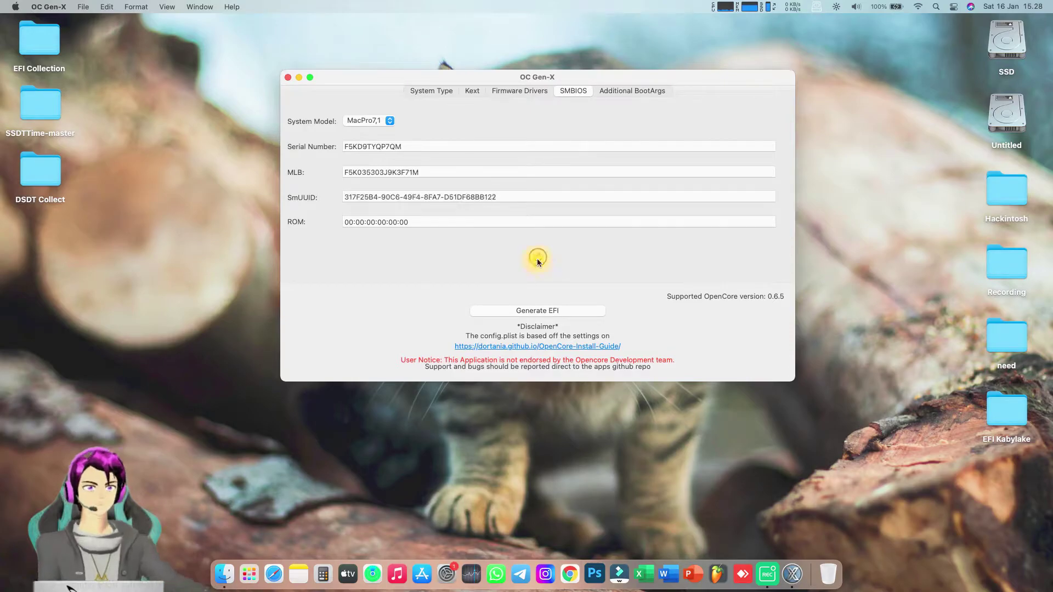
{"action": "left_click", "coordinate": [538, 258]}
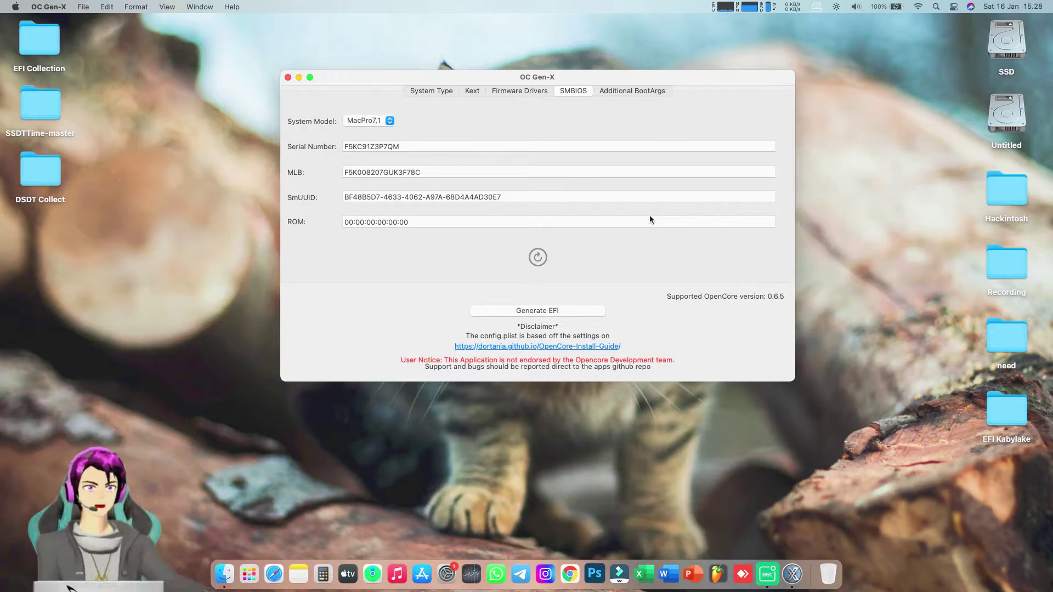
{"action": "left_click", "coordinate": [389, 119]}
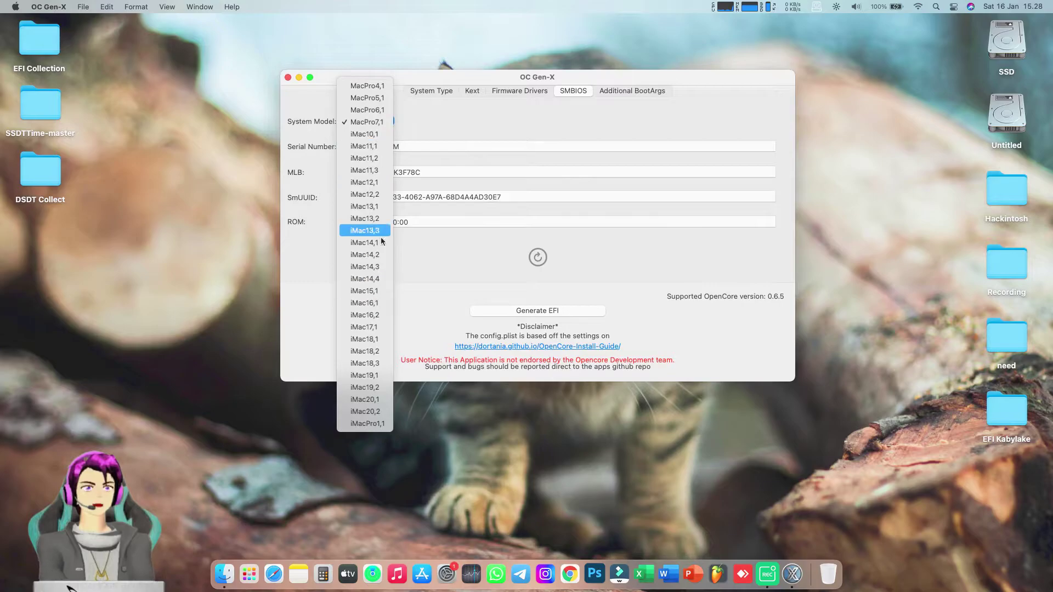
{"action": "left_click", "coordinate": [380, 124]}
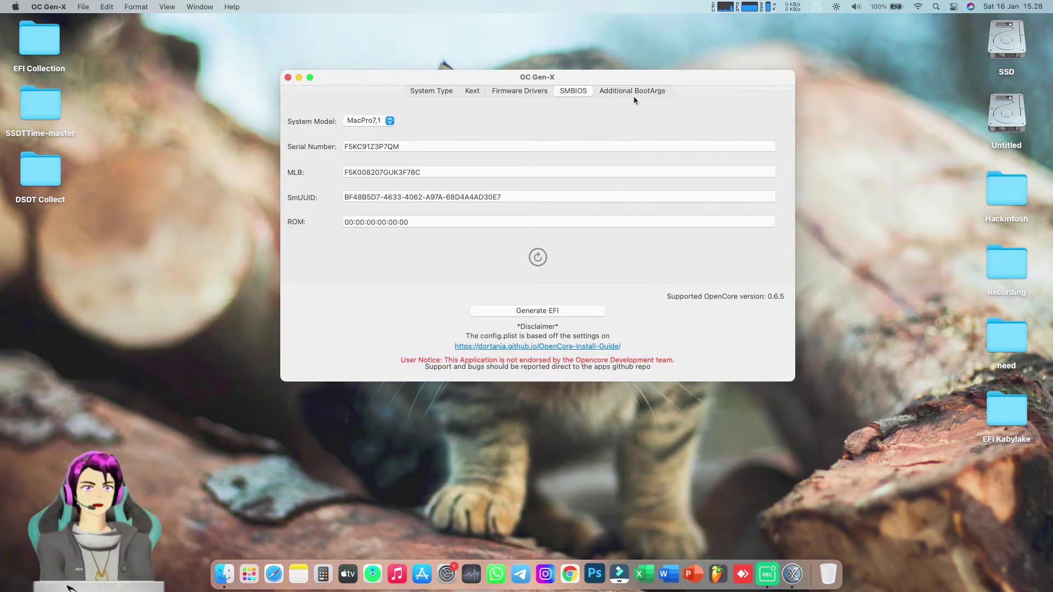
Leave the additional boot arguments empty and generate the EFI folder
{"action": "left_click", "coordinate": [613, 91]}
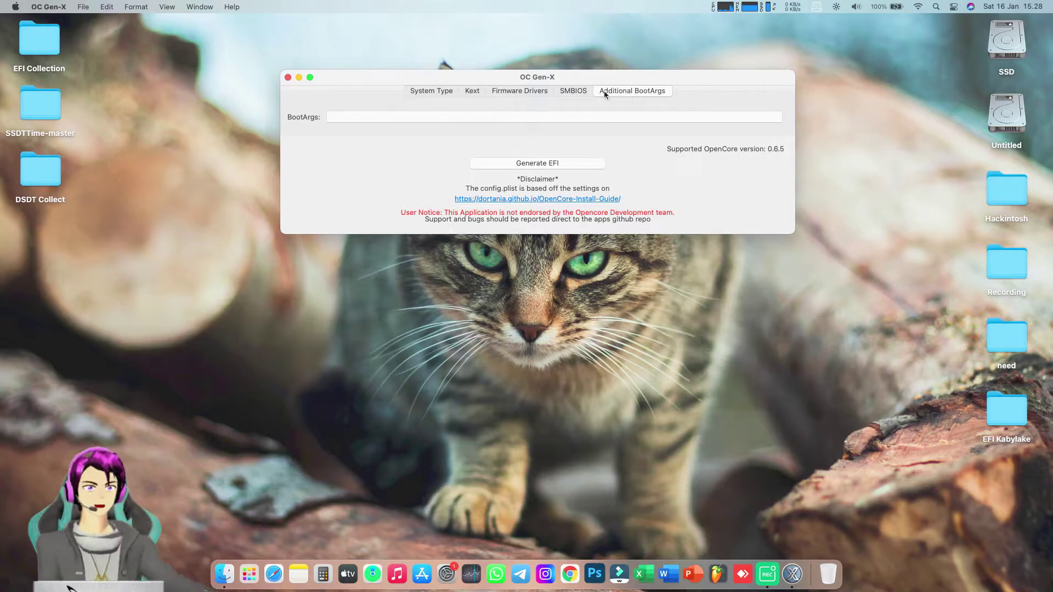
{"action": "left_click", "coordinate": [544, 92]}
{"action": "left_click", "coordinate": [573, 90]}
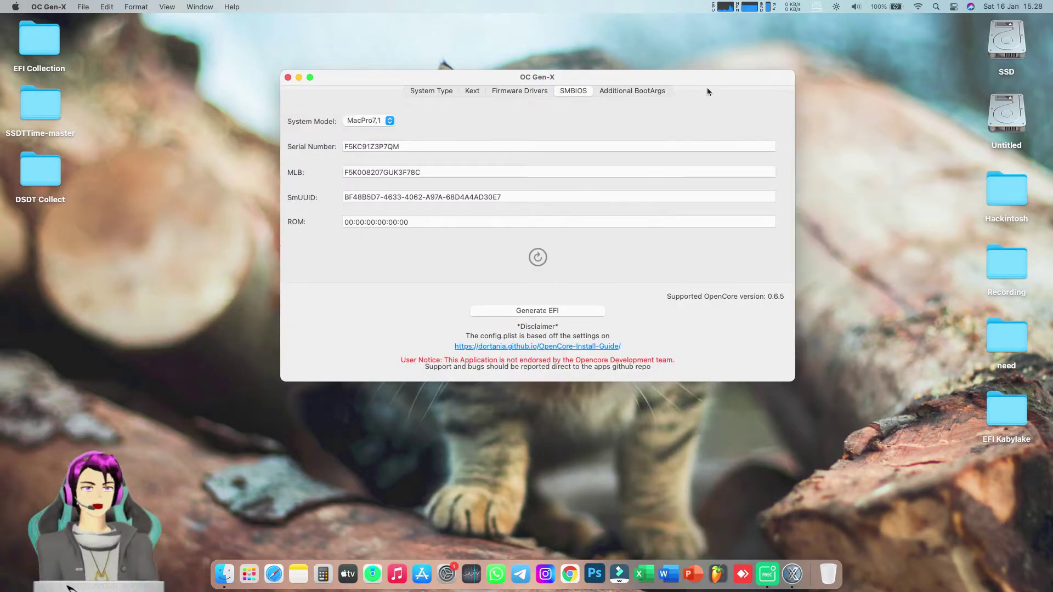
{"action": "left_click", "coordinate": [530, 312]}
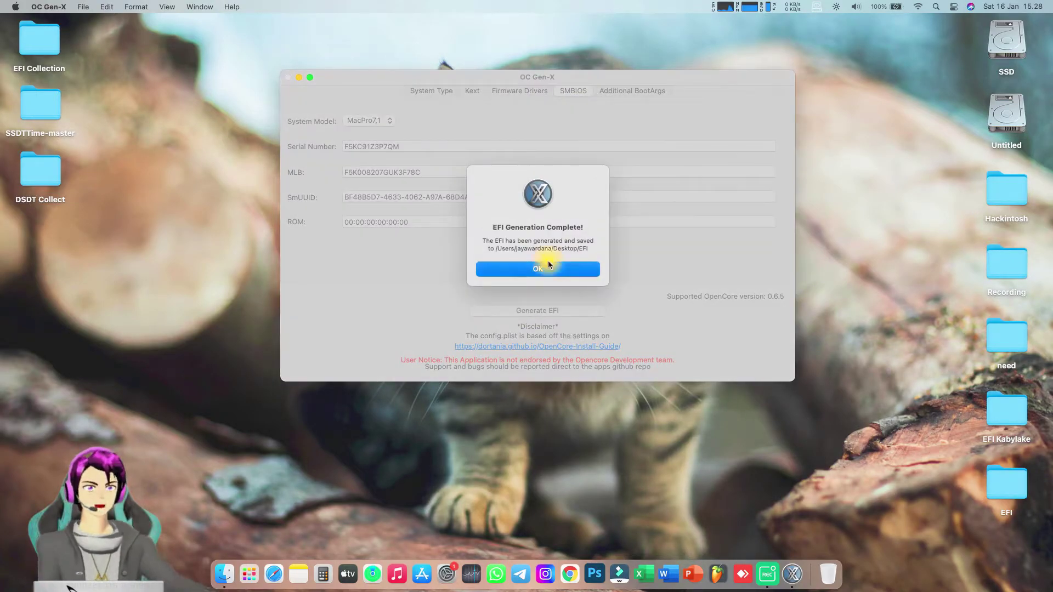
Dismiss the generation message, close OC Gen-X and reposition the generated EFI folder on the desktop
{"action": "left_click", "coordinate": [547, 267]}
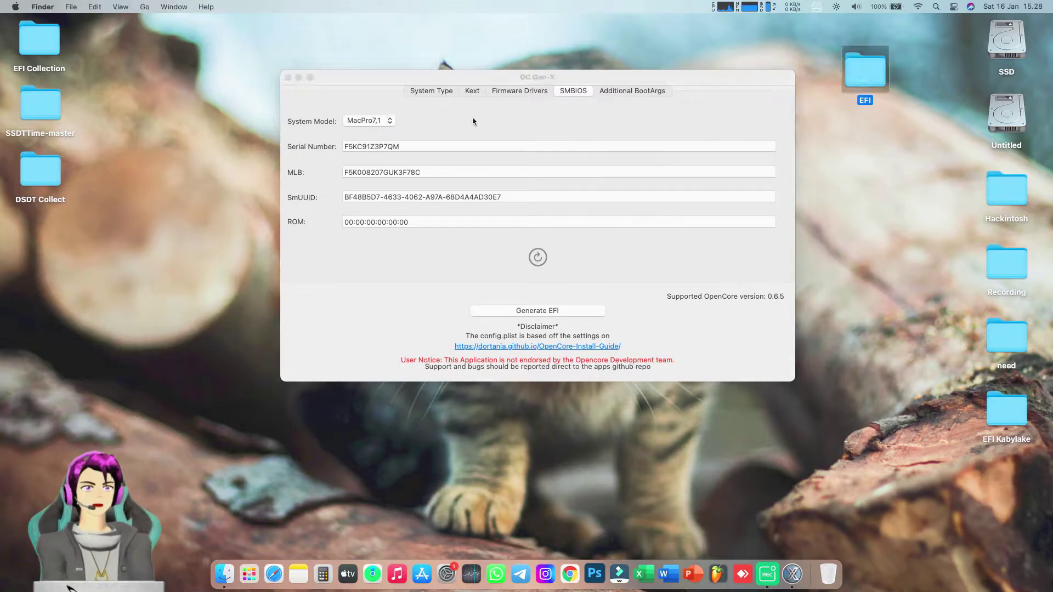
{"action": "left_click", "coordinate": [288, 77]}
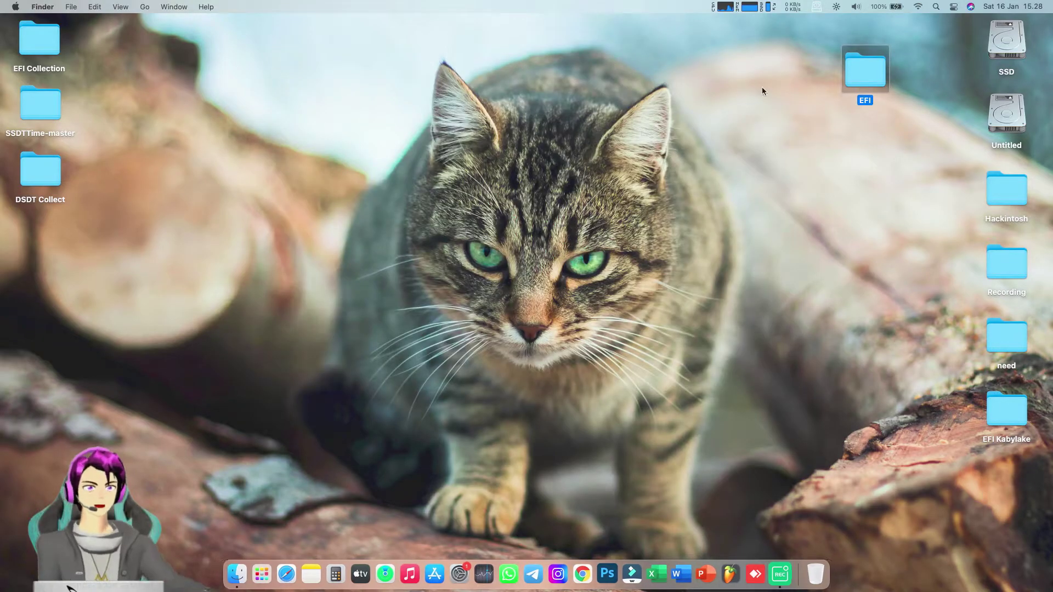
{"action": "left_click_drag", "start_coordinate": [847, 62], "coordinate": [815, 81]}
Open the generated EFI folder's OC folder and inspect its ACPI and Drivers subfolders
{"action": "double_click", "coordinate": [820, 84]}
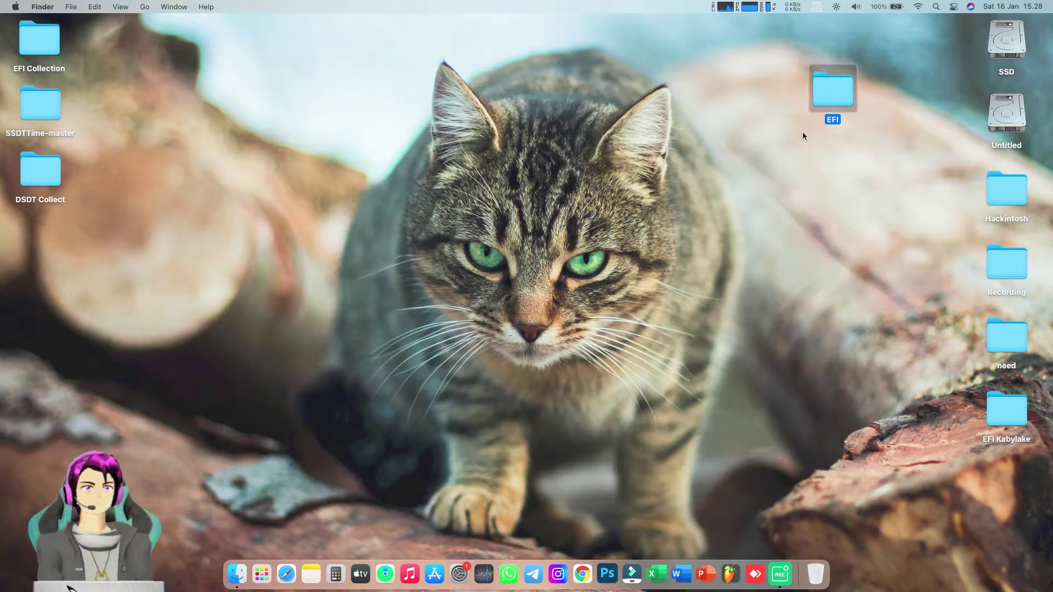
{"action": "double_click", "coordinate": [465, 152]}
{"action": "double_click", "coordinate": [413, 144]}
{"action": "left_click", "coordinate": [394, 105]}
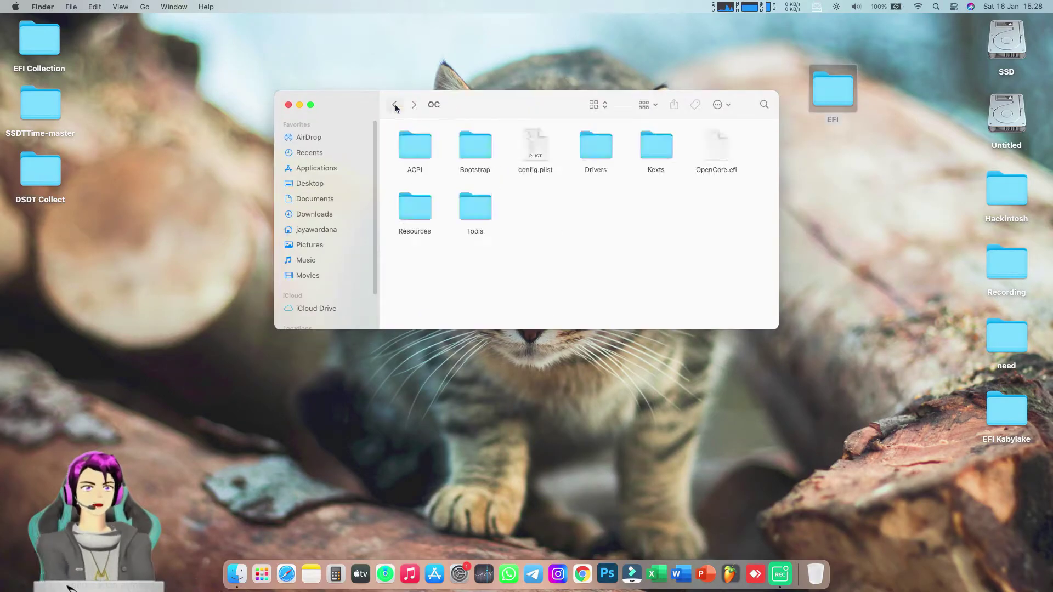
{"action": "left_click", "coordinate": [605, 144]}
{"action": "double_click", "coordinate": [605, 143]}
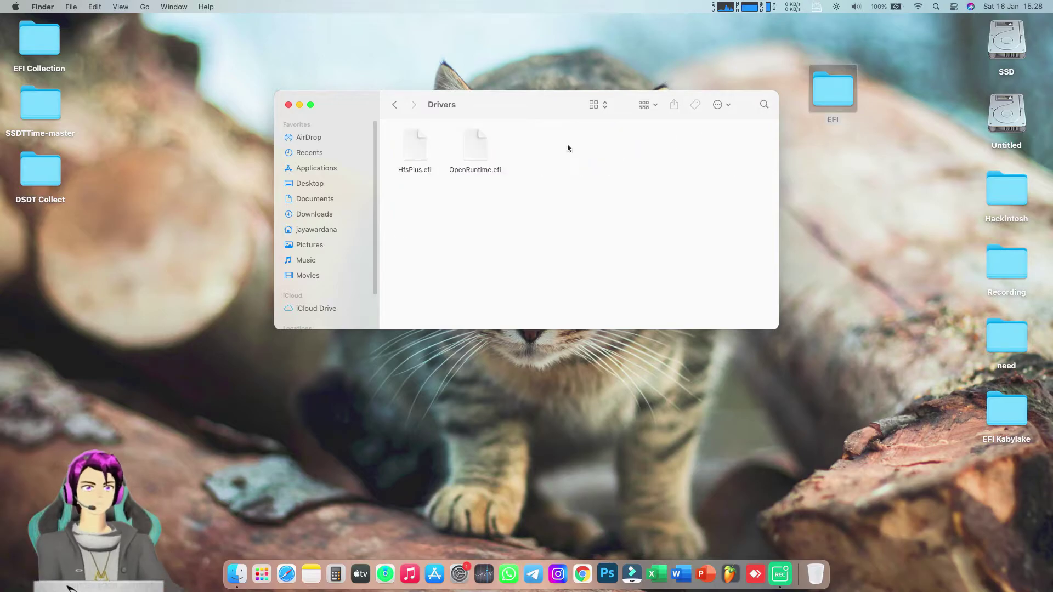
Inspect the contents of the Kexts and Resources subfolders, returning to the OC folder
{"action": "left_click", "coordinate": [393, 106]}
{"action": "left_click", "coordinate": [662, 146]}
{"action": "double_click", "coordinate": [661, 146]}
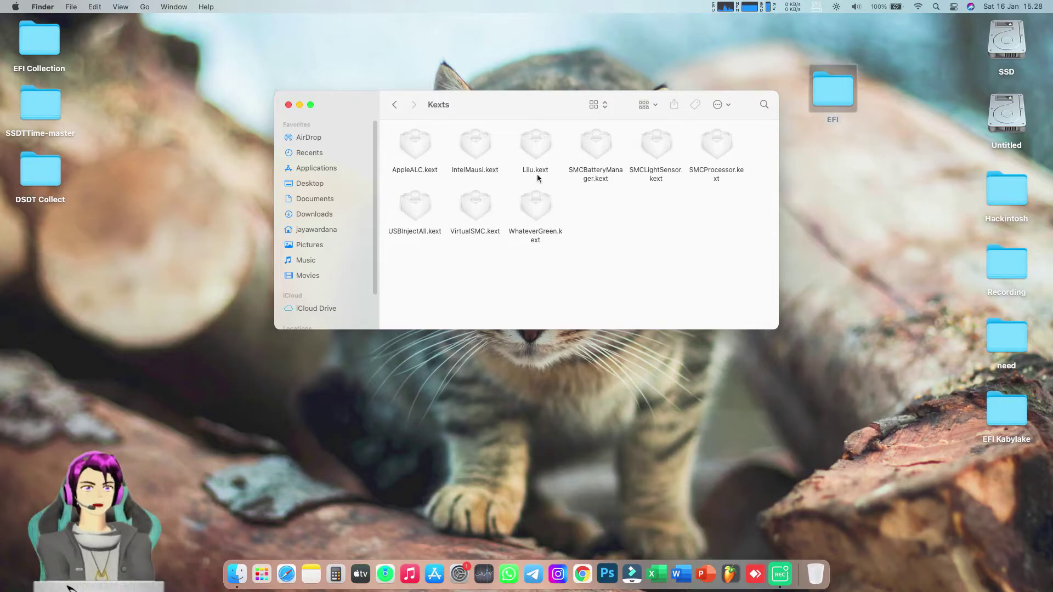
{"action": "left_click", "coordinate": [395, 104]}
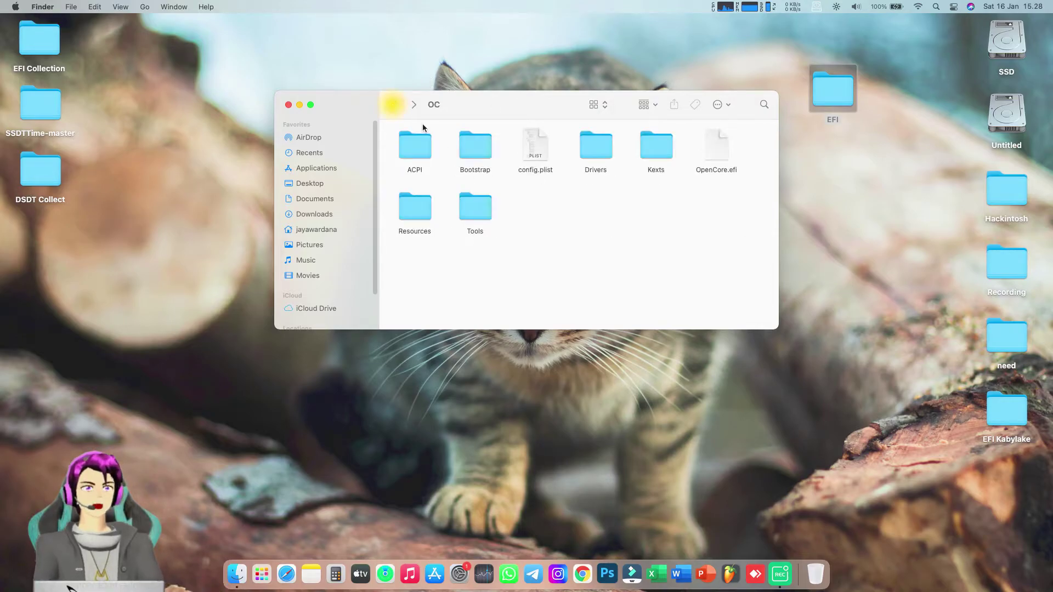
{"action": "double_click", "coordinate": [417, 208]}
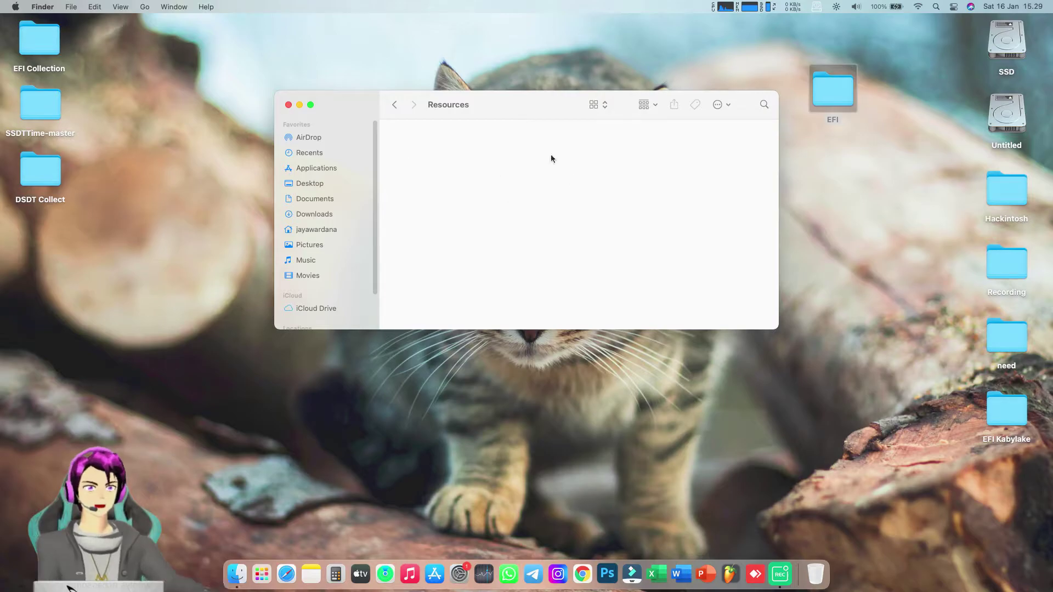
{"action": "left_click", "coordinate": [394, 104]}
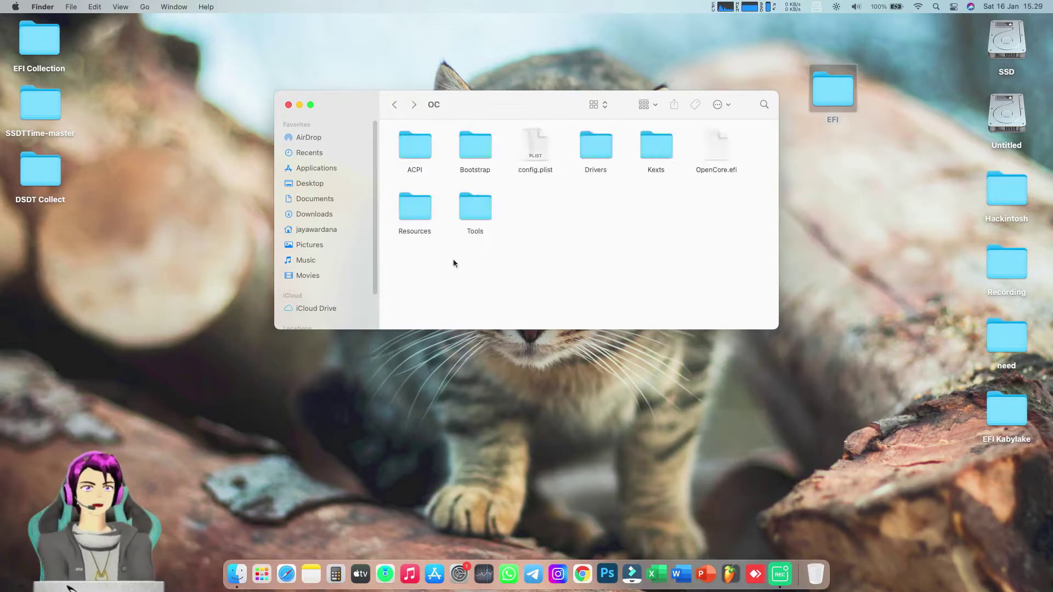
{"action": "left_click_drag", "start_coordinate": [442, 230], "coordinate": [429, 212]}
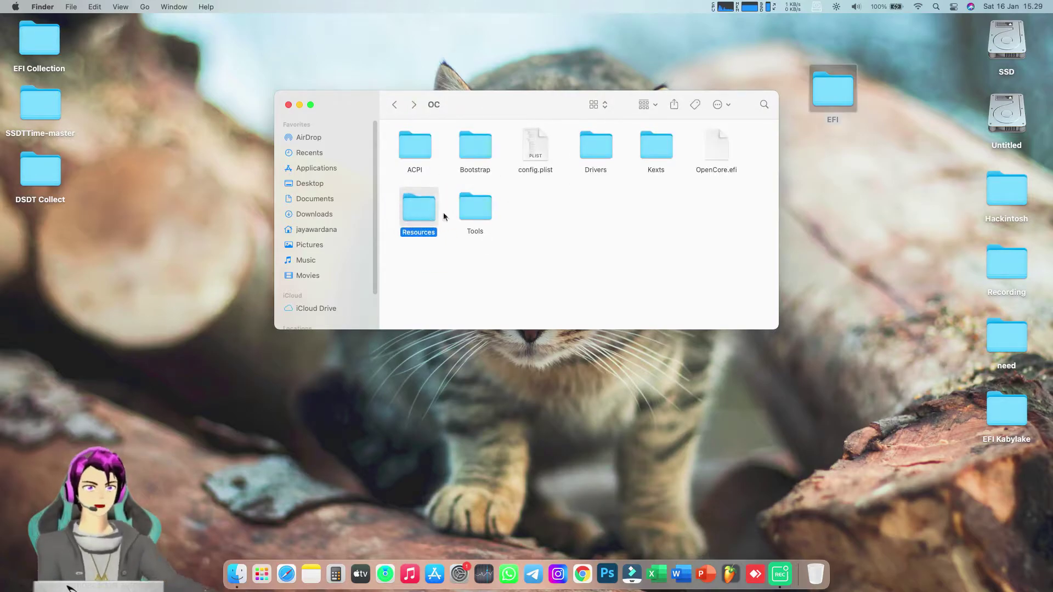
{"action": "left_click", "coordinate": [475, 270]}
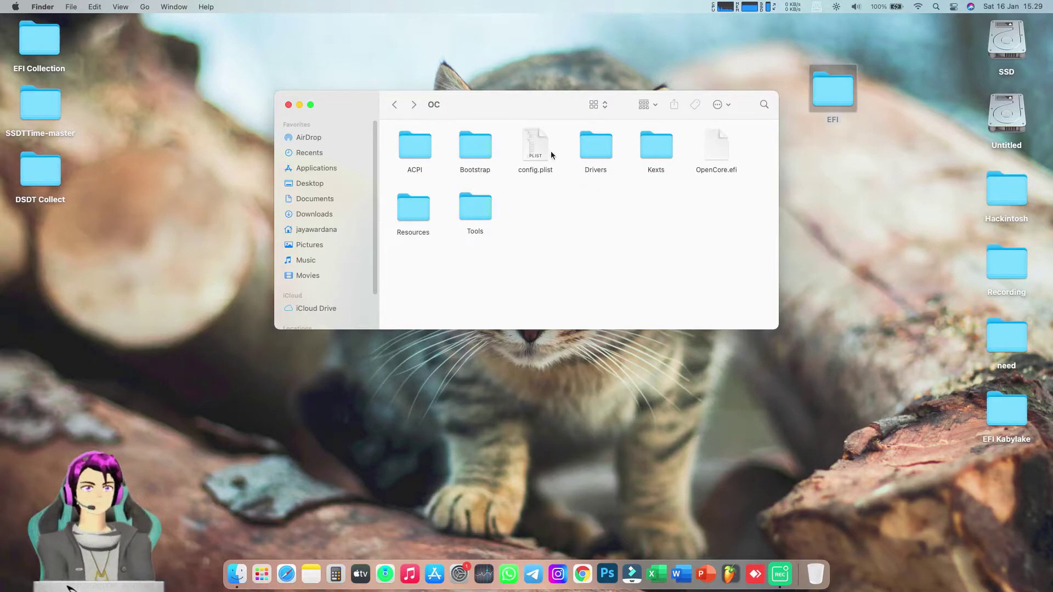
Open config.plist from the OC folder in OpenCore Configurator and reposition its window
{"action": "right_click", "coordinate": [533, 136]}
{"action": "mouse_move", "coordinate": [592, 154]}
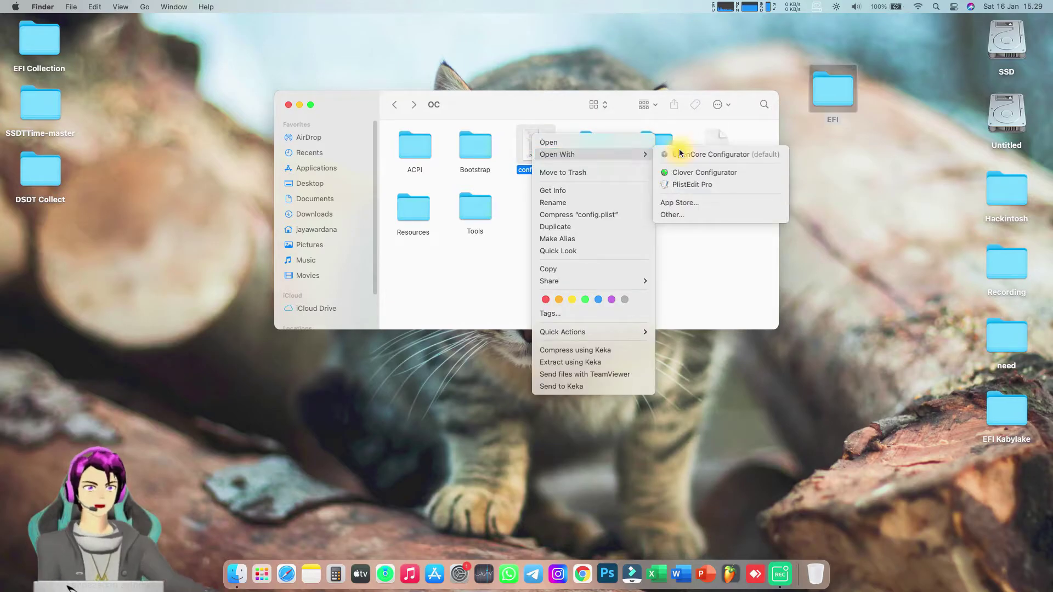
{"action": "left_click", "coordinate": [680, 154]}
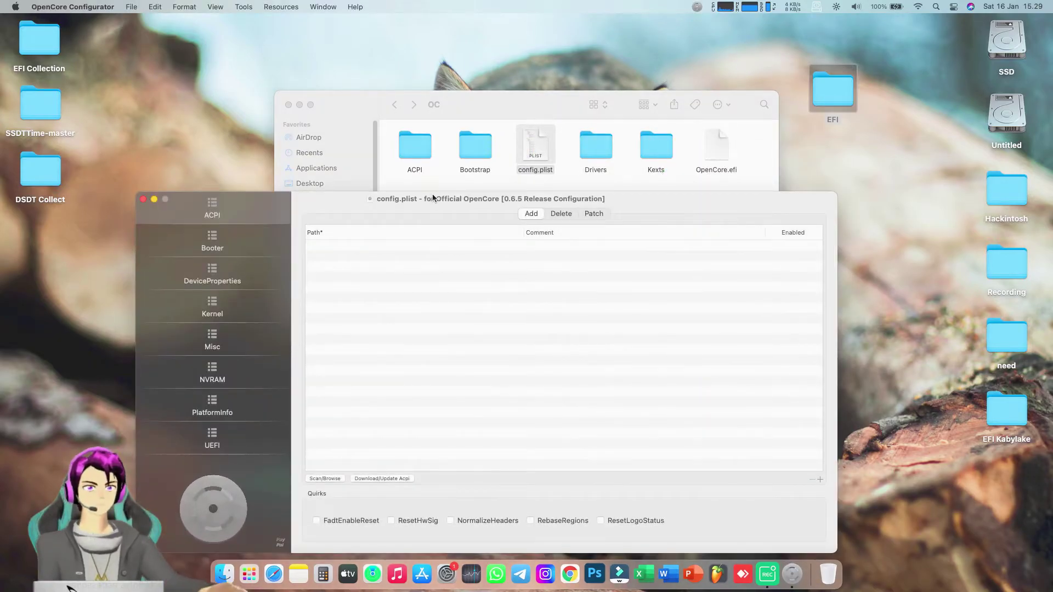
{"action": "left_click_drag", "start_coordinate": [433, 193], "coordinate": [439, 110]}
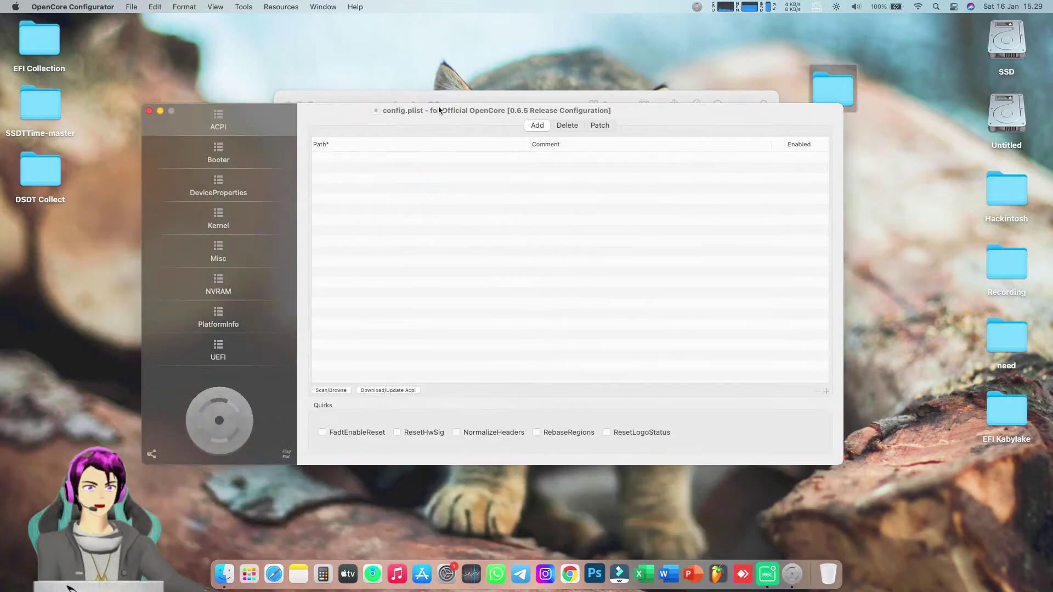
Set the Picker Mode to External in the Misc boot settings of config.plist
{"action": "left_click", "coordinate": [232, 143]}
{"action": "left_click", "coordinate": [230, 183]}
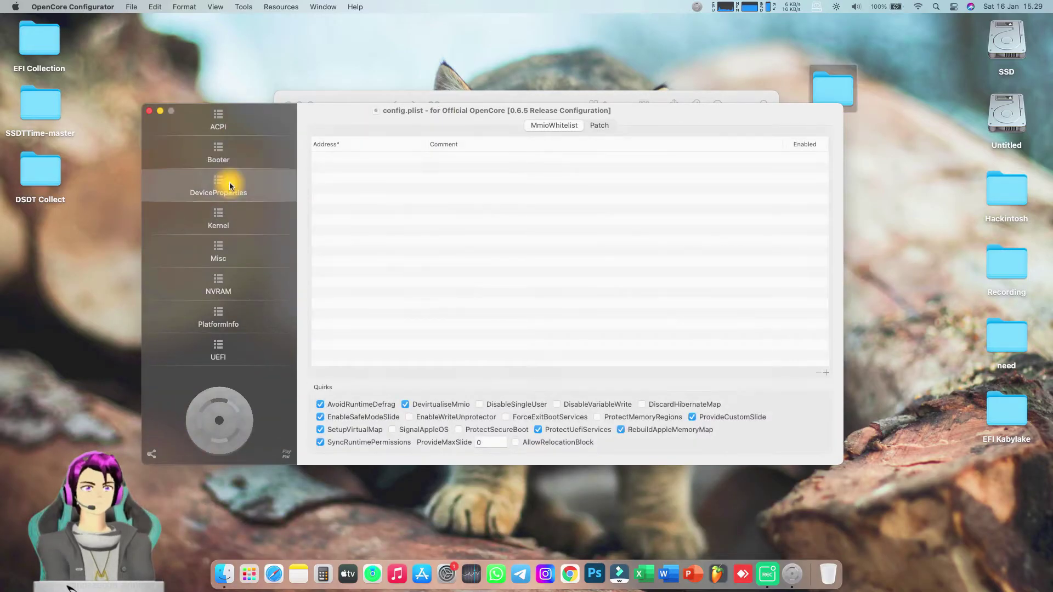
{"action": "left_click", "coordinate": [230, 254]}
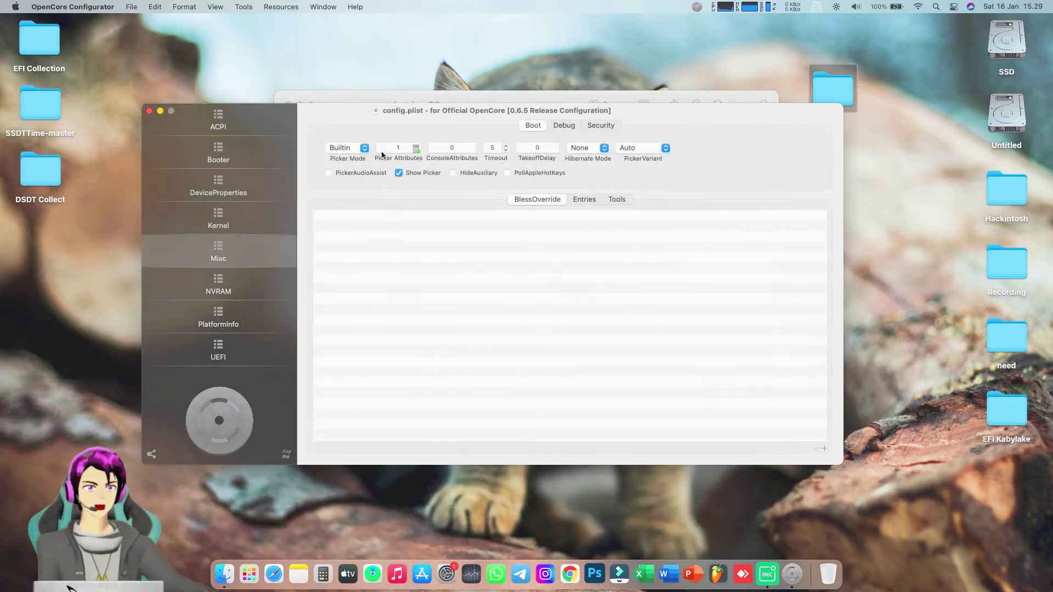
{"action": "left_click", "coordinate": [360, 149]}
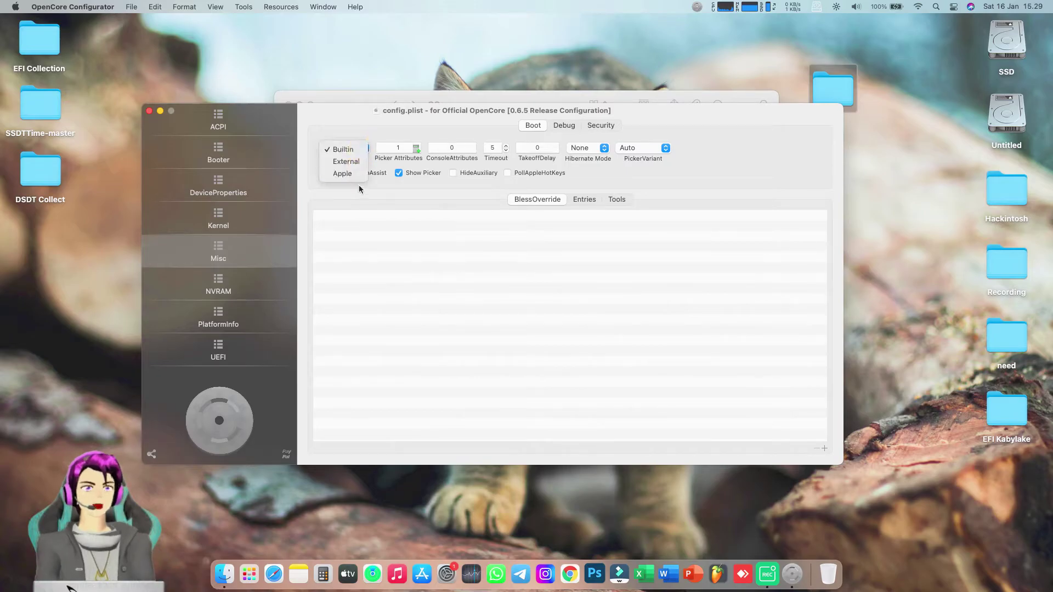
{"action": "left_click", "coordinate": [346, 161]}
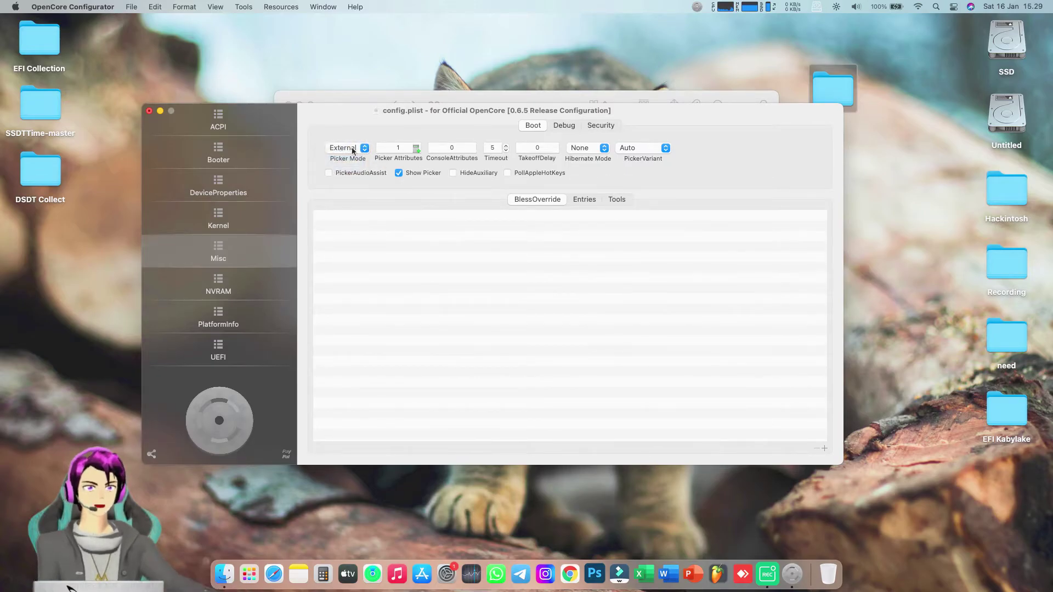
Check the SecureBootModel choices in the Misc security settings and return to the boot settings
{"action": "left_click", "coordinate": [601, 125]}
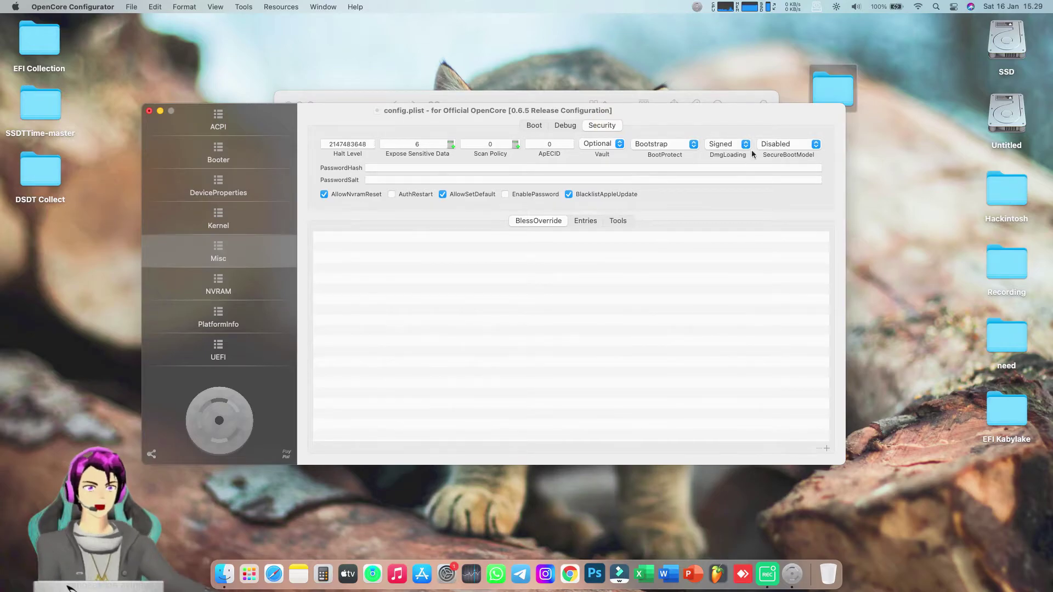
{"action": "left_click", "coordinate": [793, 146]}
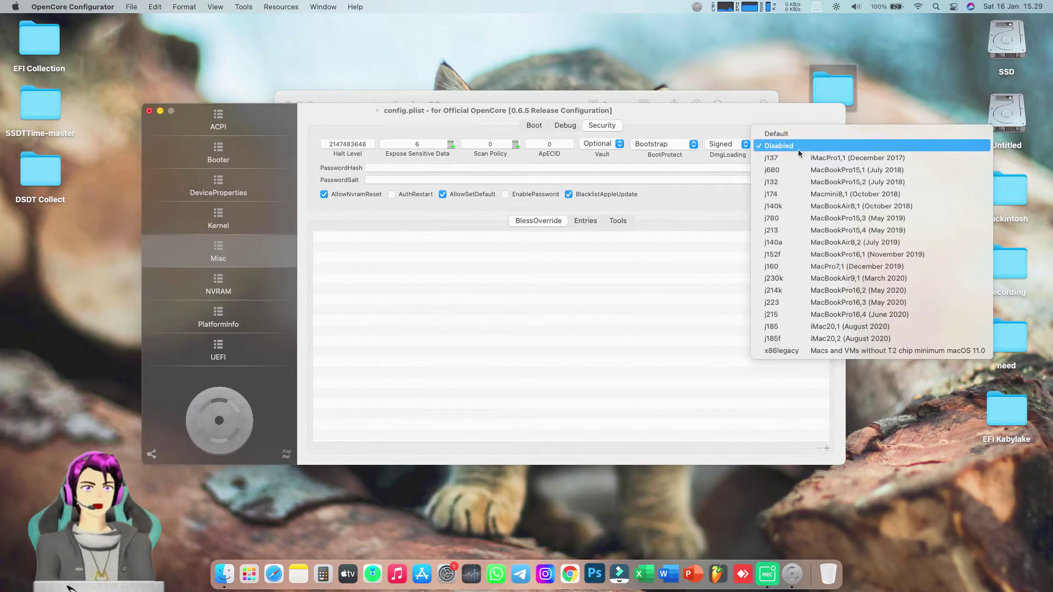
{"action": "left_click", "coordinate": [735, 111]}
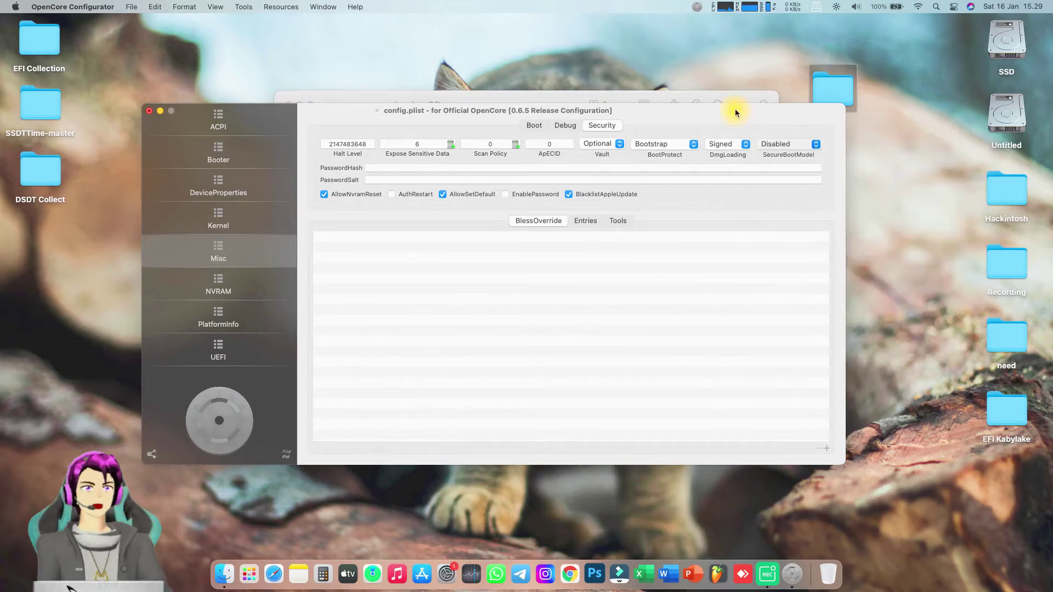
{"action": "left_click", "coordinate": [778, 145]}
{"action": "left_click", "coordinate": [679, 120]}
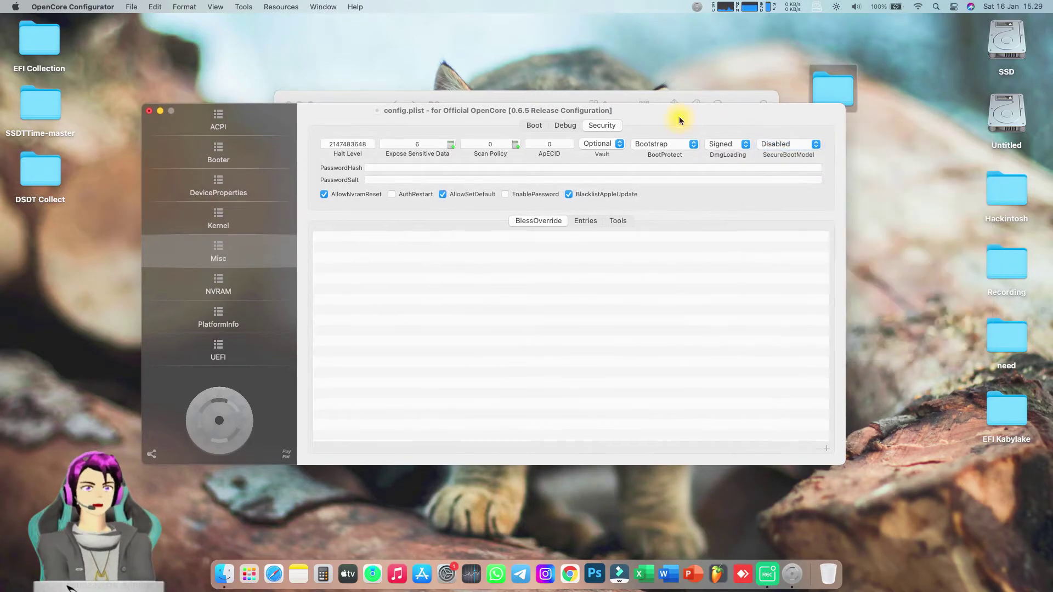
{"action": "left_click", "coordinate": [574, 127]}
{"action": "left_click", "coordinate": [523, 131]}
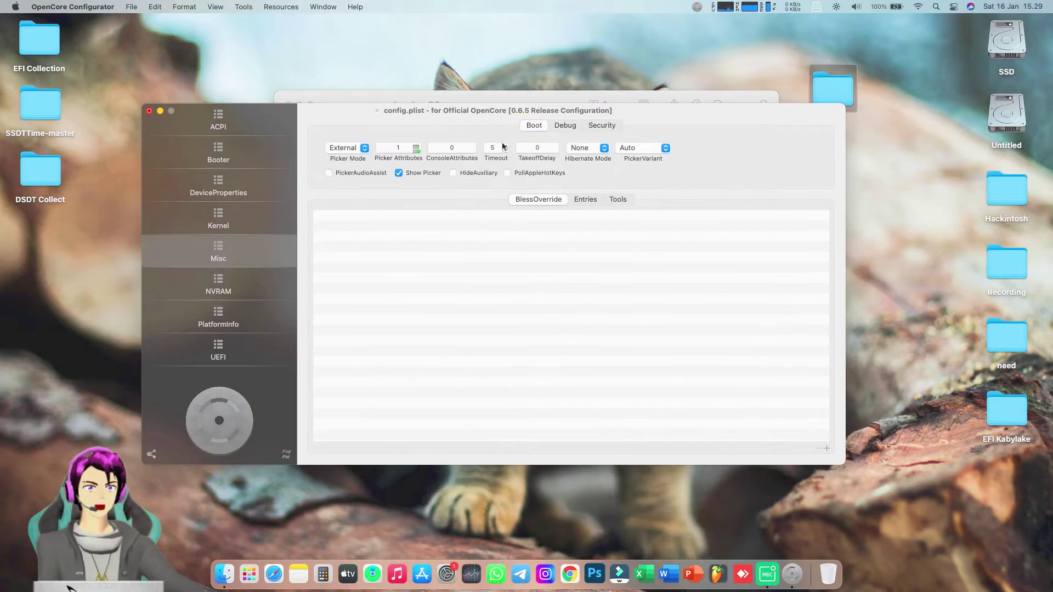
Clear the prev-lang:kbd value under the NVRAM entry 7C436110-AB2A-4BBB-A880-FE41995C9F82
{"action": "left_click", "coordinate": [269, 288]}
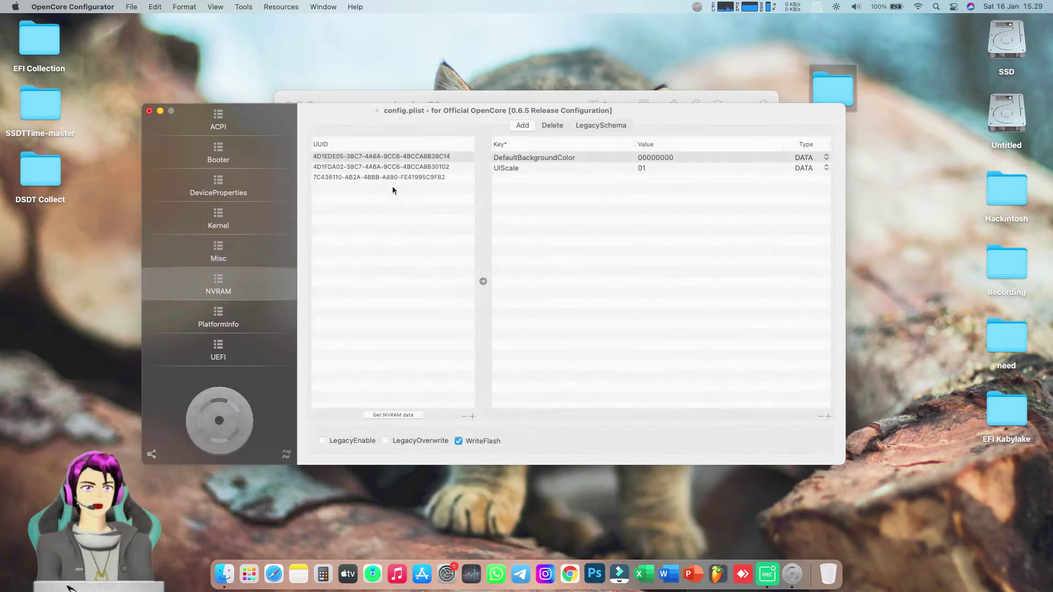
{"action": "left_click", "coordinate": [397, 177]}
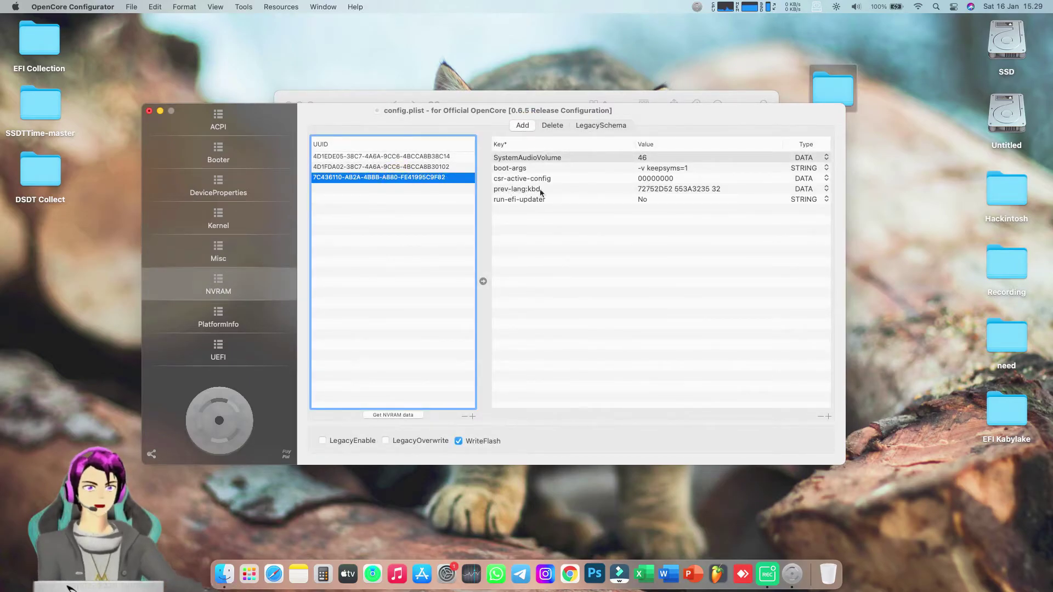
{"action": "left_click", "coordinate": [687, 188]}
{"action": "left_click", "coordinate": [687, 188]}
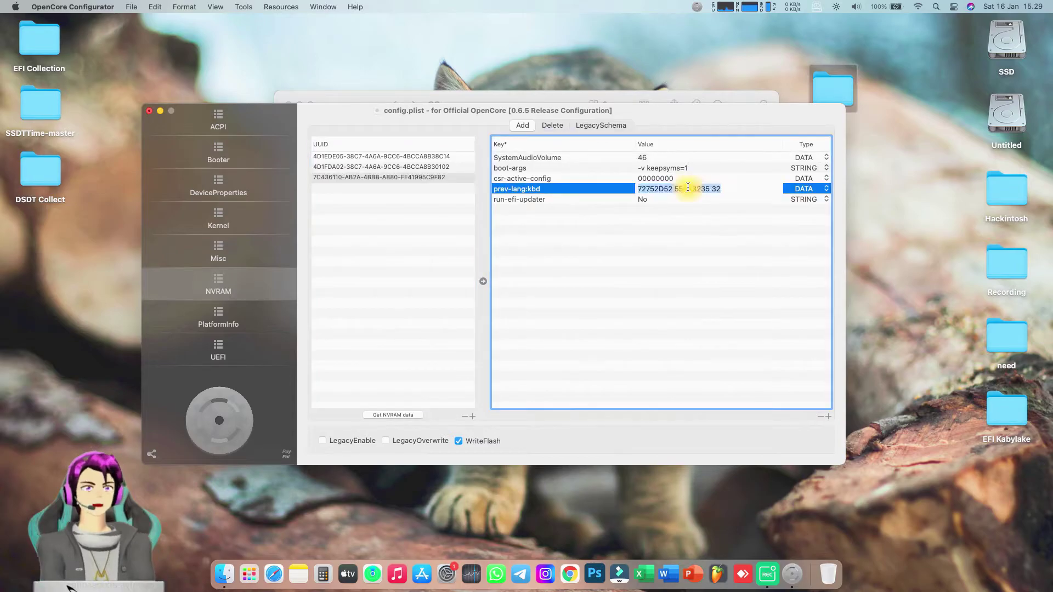
{"action": "key", "text": "BackSpace"}
{"action": "key", "text": "Return"}
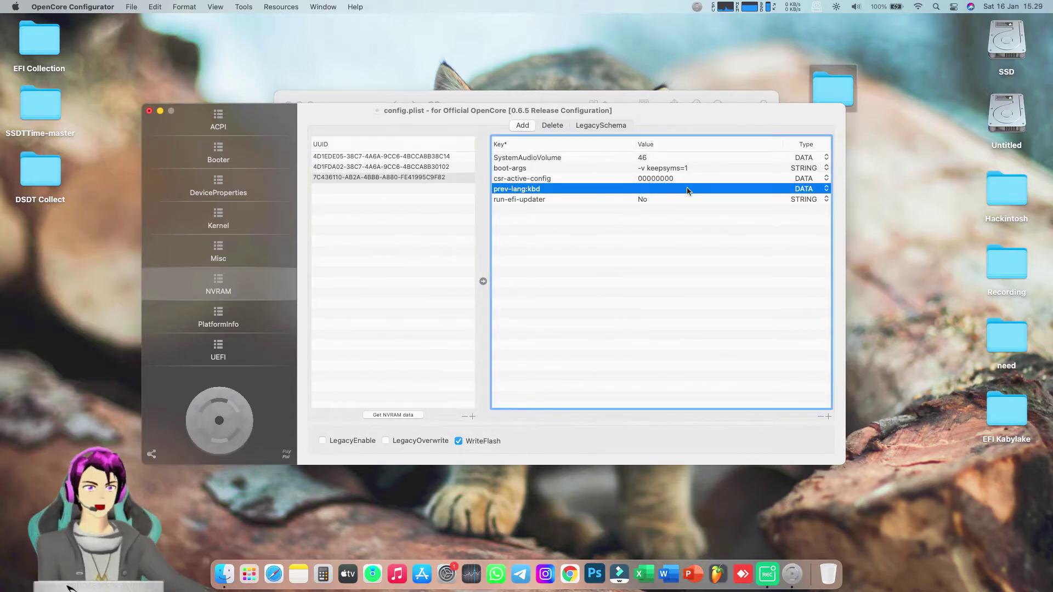
Append wegnoegpu to the NVRAM boot-args so the value reads "-v keepsyms=1 wegnoegpu"
{"action": "left_click", "coordinate": [671, 168]}
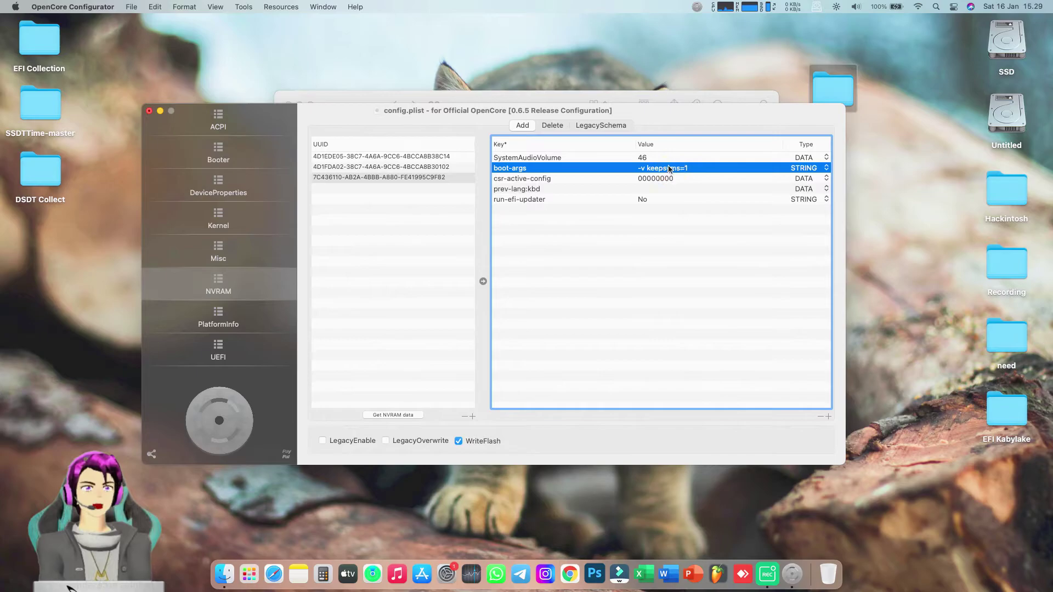
{"action": "left_click", "coordinate": [695, 169]}
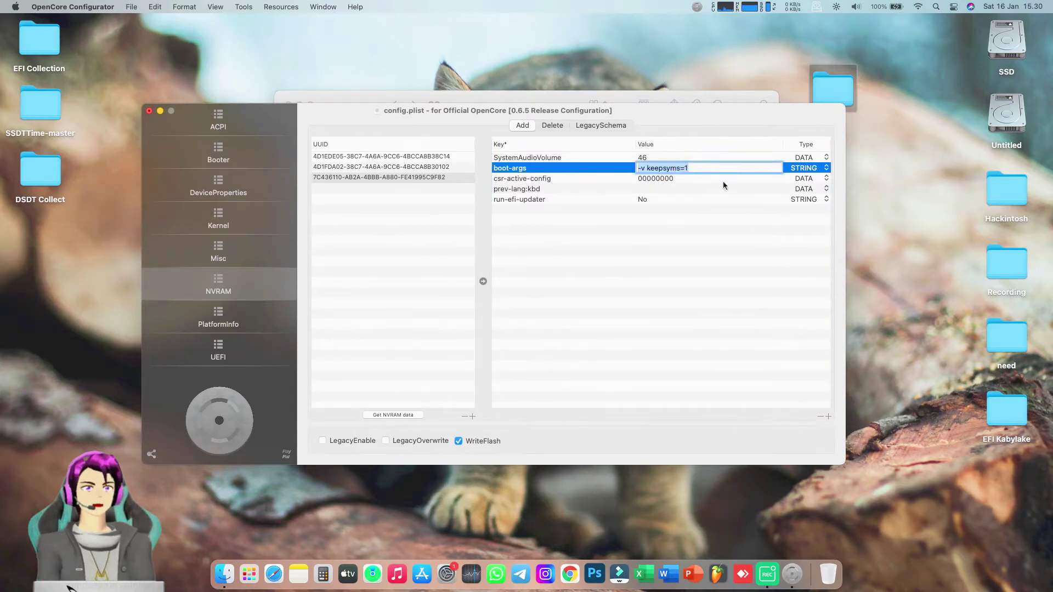
{"action": "key", "text": "Right"}
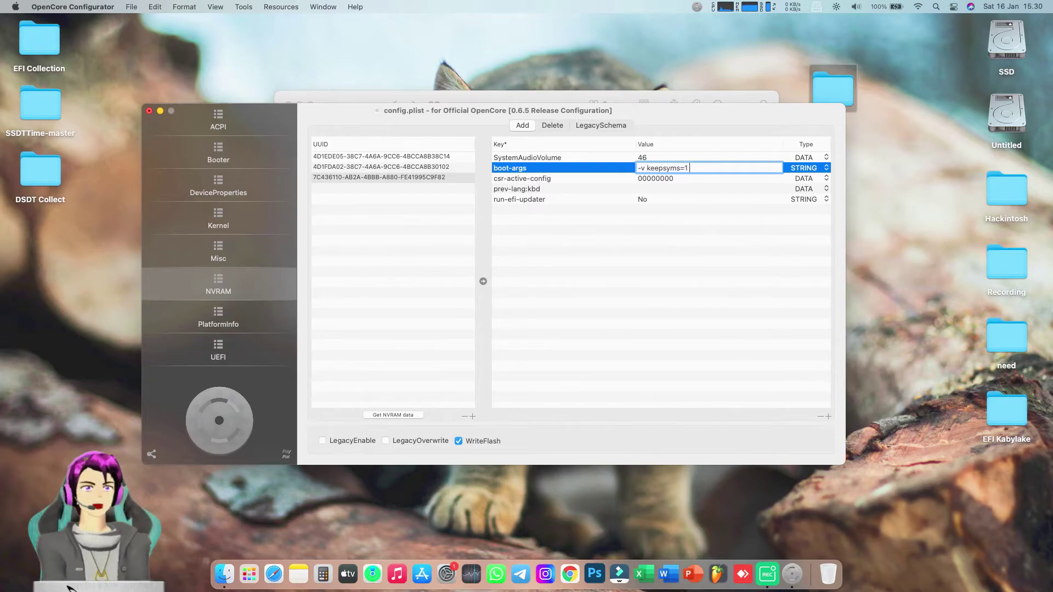
{"action": "type", "text": "we"}
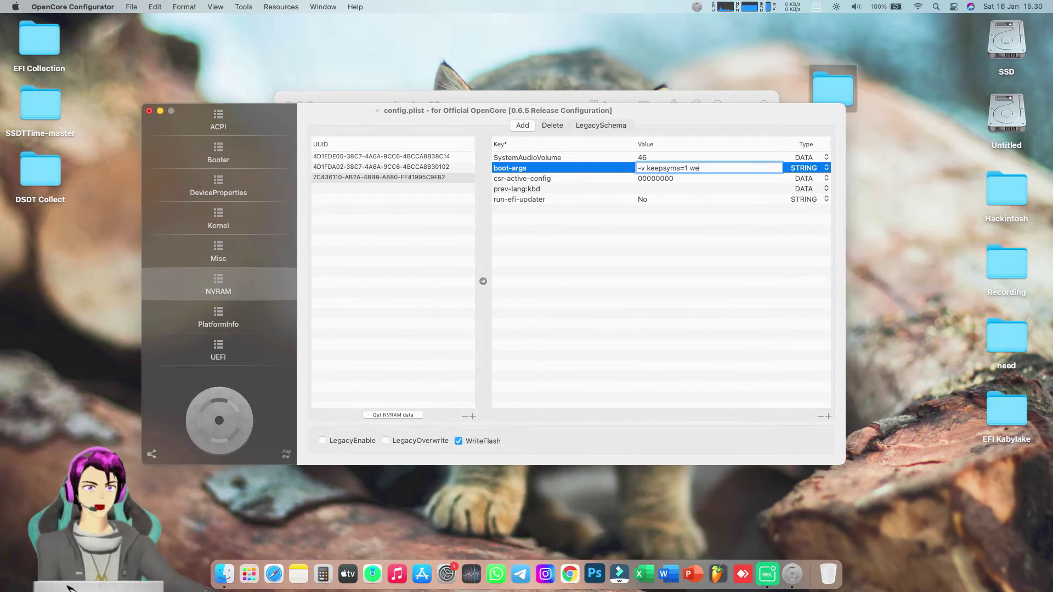
{"action": "type", "text": "gn"}
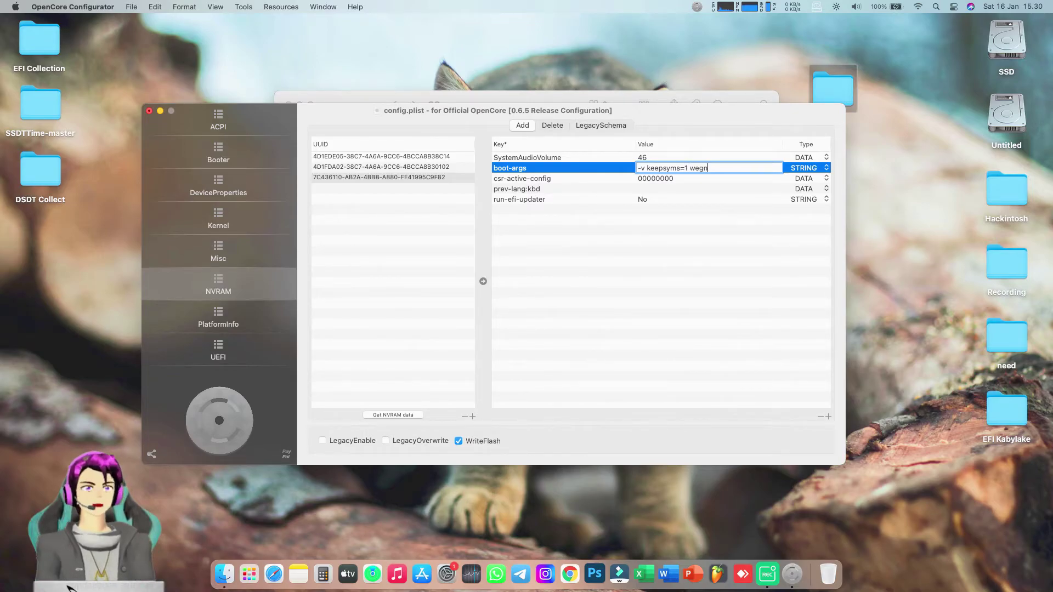
{"action": "type", "text": "oegpu"}
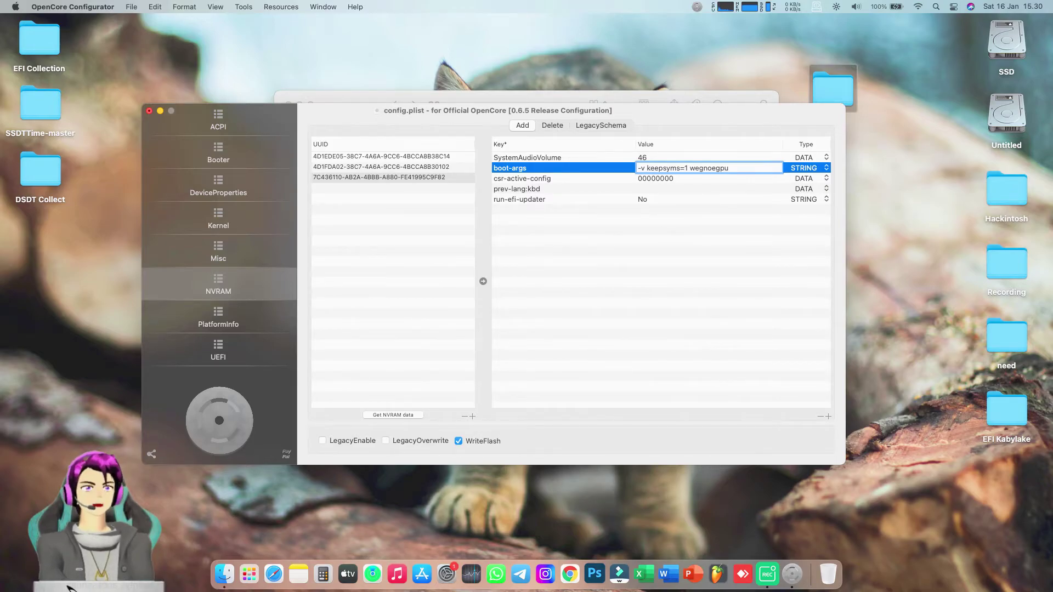
{"action": "key", "text": "Return"}
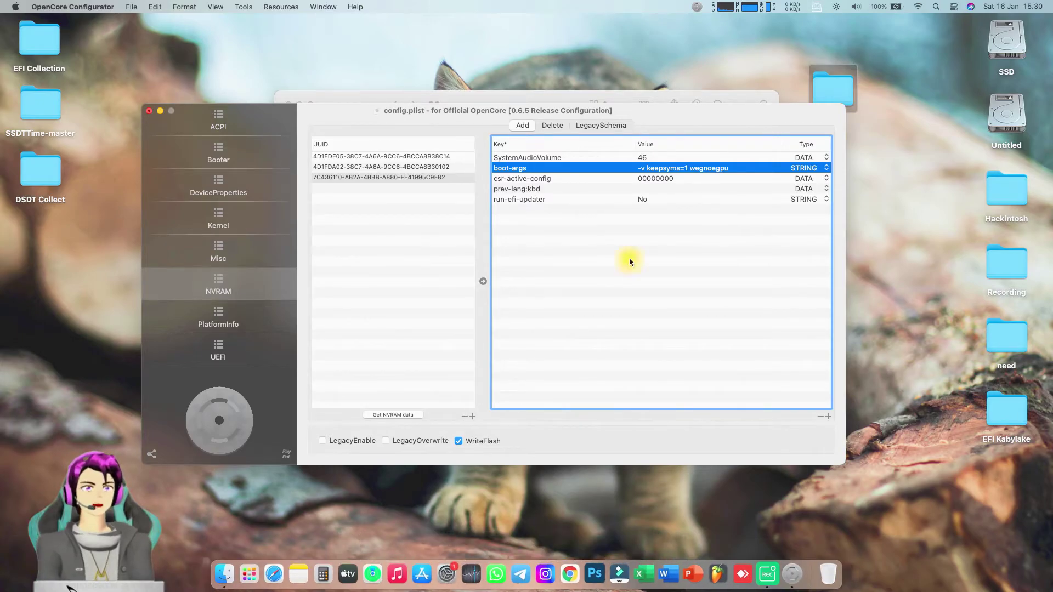
Correct the NVRAM boot-args value to "-v keepsyms=1 -wegnoegpu" by adding the missing hyphen
{"action": "left_click", "coordinate": [692, 170]}
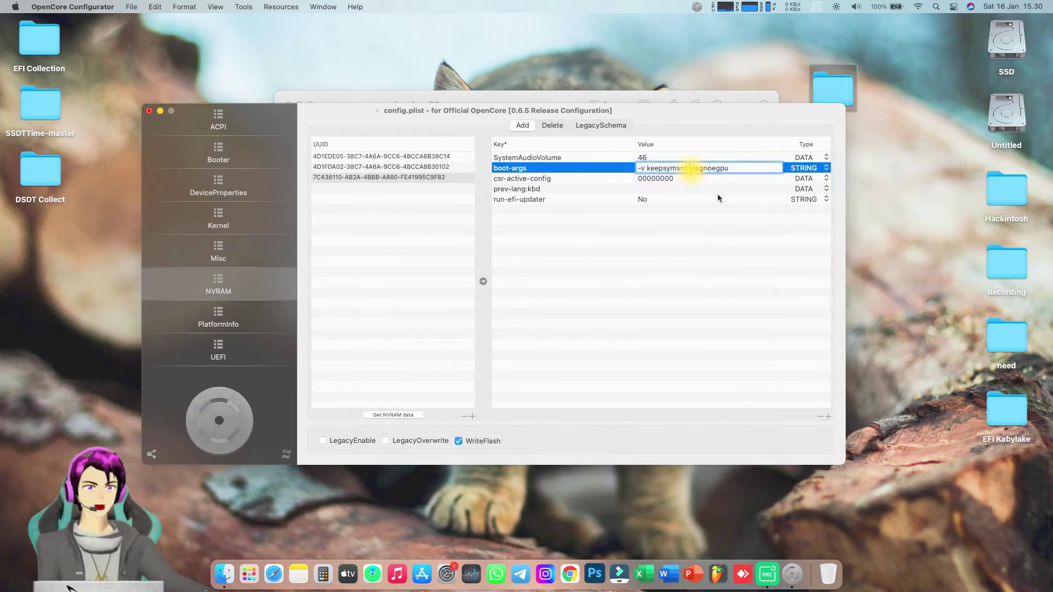
{"action": "type", "text": "-"}
{"action": "key", "text": "Return"}
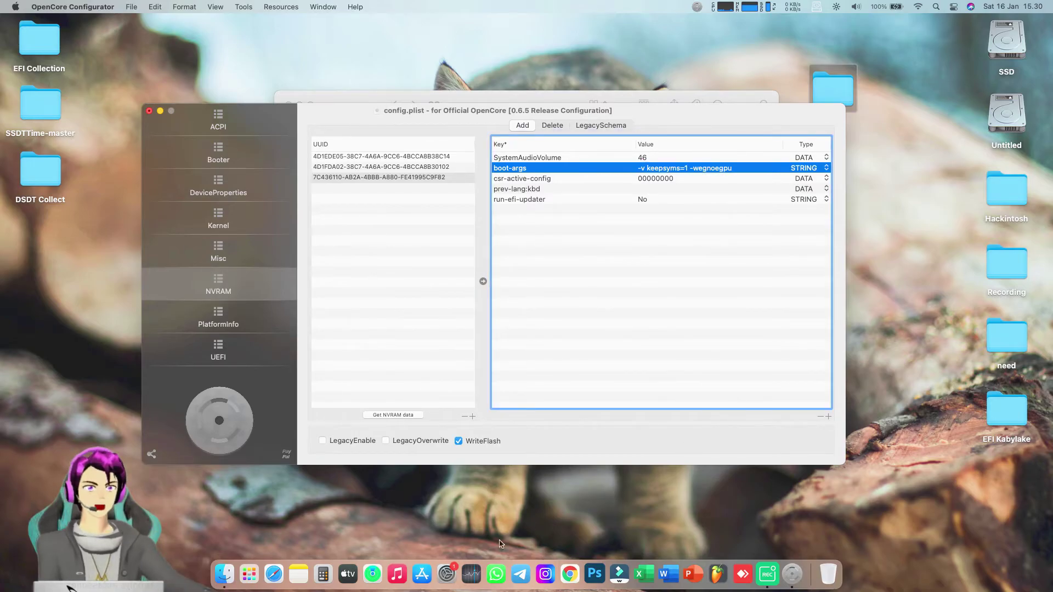
Switch to Safari and open the Coffee Lake and Whiskey Lake laptop page of Dortania's OpenCore Install Guide
{"action": "left_click", "coordinate": [274, 574]}
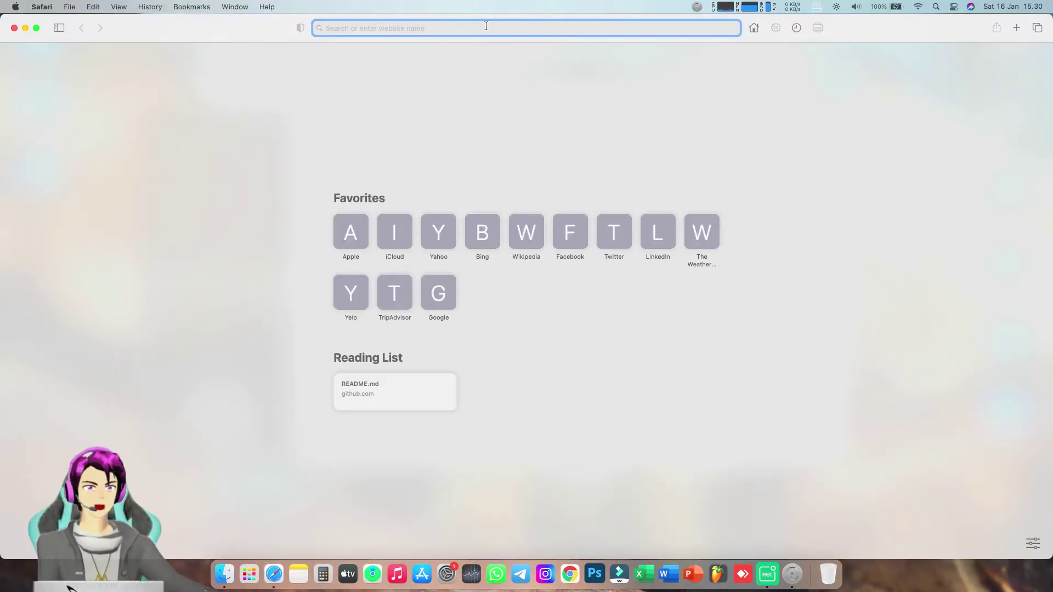
{"action": "type", "text": "dort"}
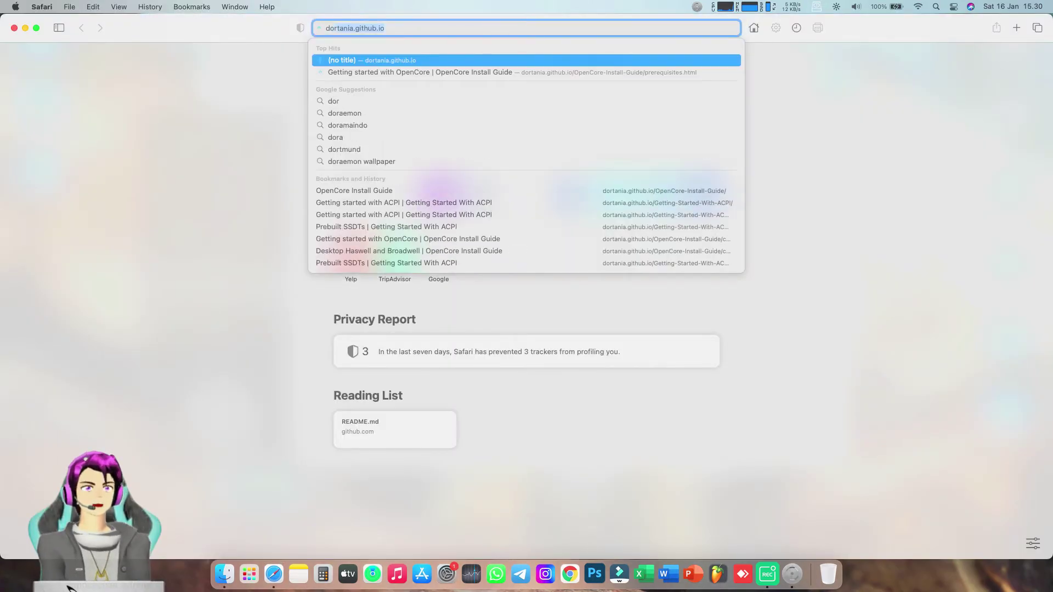
{"action": "key", "text": "BackSpace"}
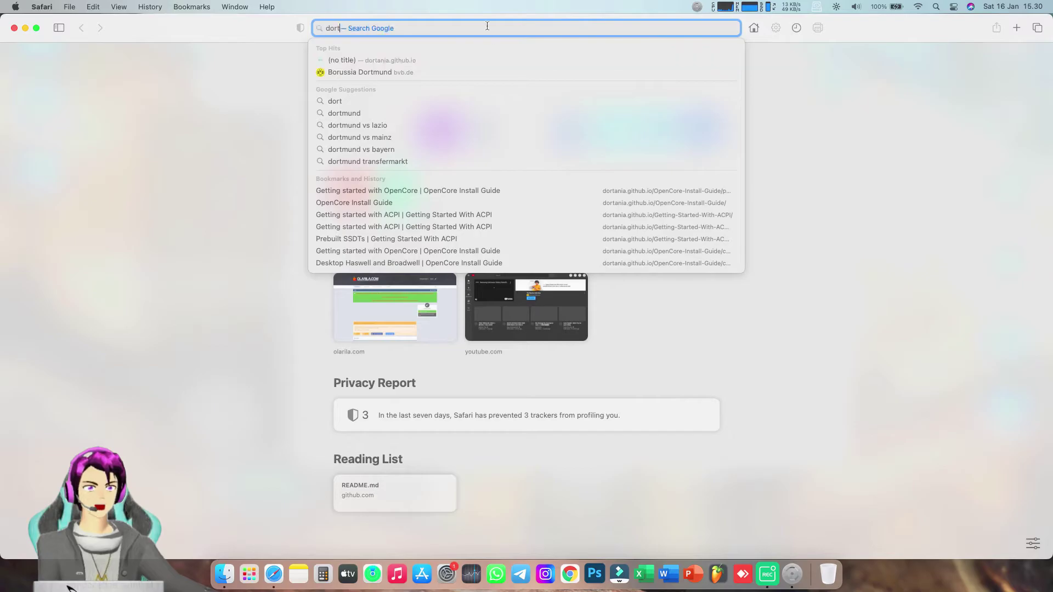
{"action": "left_click", "coordinate": [430, 191]}
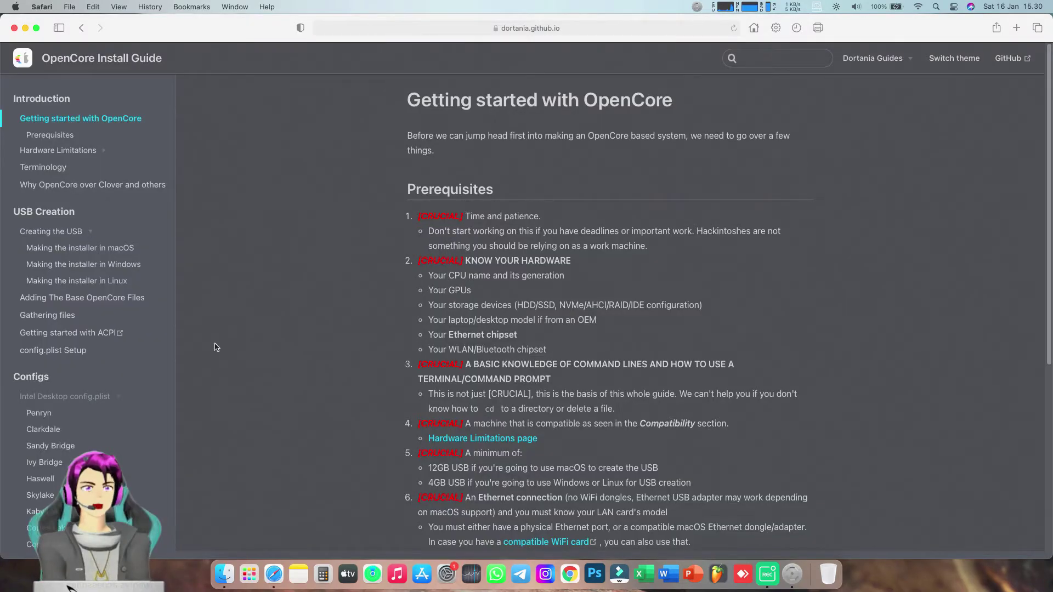
{"action": "scroll", "coordinate": [99, 428], "scroll_direction": "down", "scroll_amount": 1}
{"action": "scroll", "coordinate": [99, 428], "scroll_direction": "down", "scroll_amount": 5}
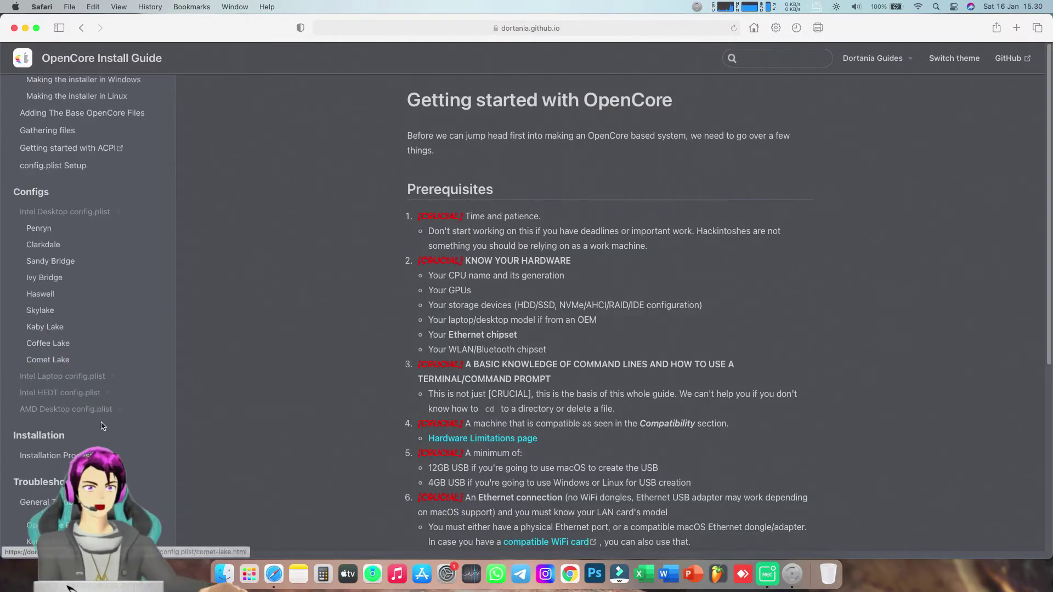
{"action": "left_click", "coordinate": [111, 377]}
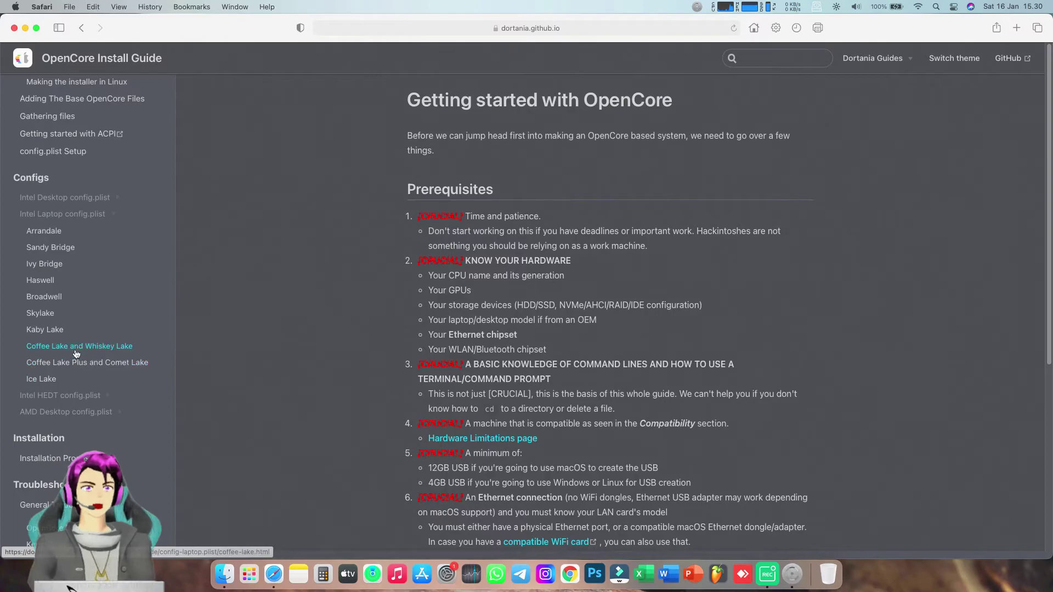
{"action": "left_click", "coordinate": [77, 351]}
Look through the Coffee Lake and Whiskey Lake page for the -wegnoegpu entry among the GPU-specific boot-args
{"action": "scroll", "coordinate": [308, 307], "scroll_direction": "down", "scroll_amount": 7}
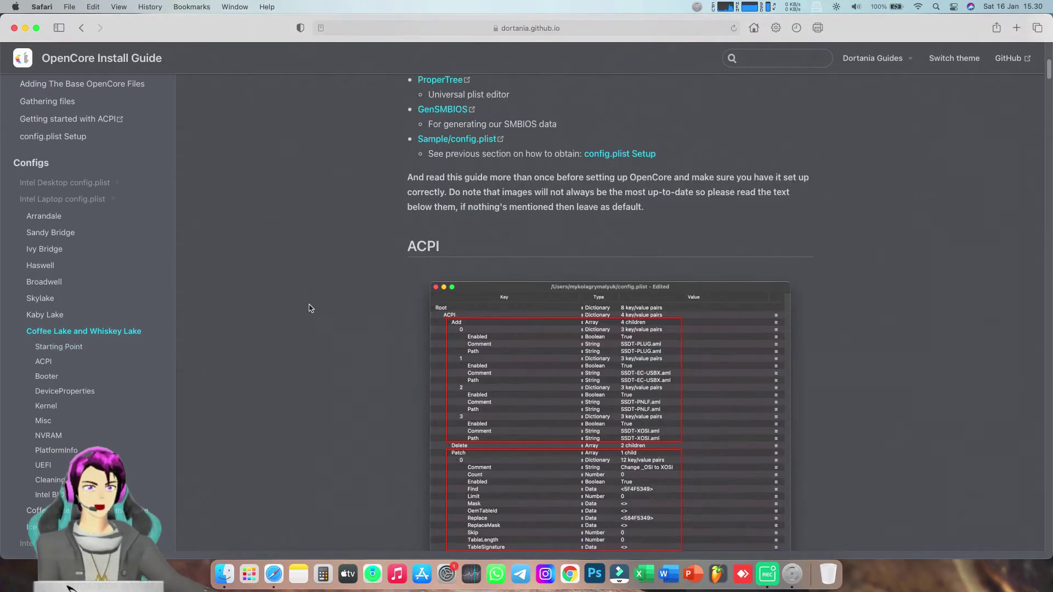
{"action": "scroll", "coordinate": [310, 309], "scroll_direction": "down", "scroll_amount": 20}
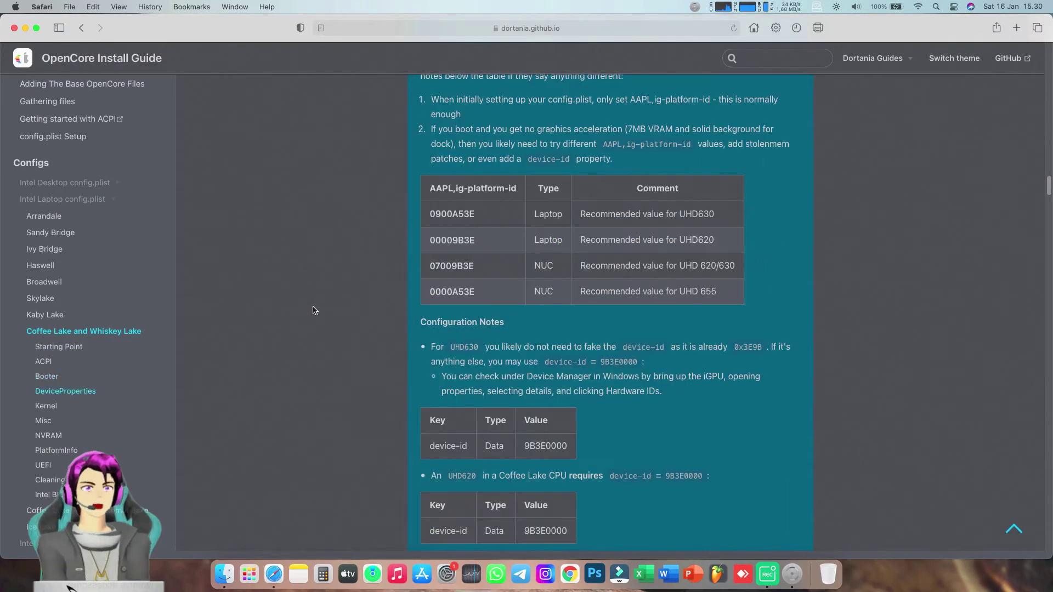
{"action": "scroll", "coordinate": [313, 308], "scroll_direction": "down", "scroll_amount": 8}
{"action": "scroll", "coordinate": [313, 306], "scroll_direction": "up", "scroll_amount": 15}
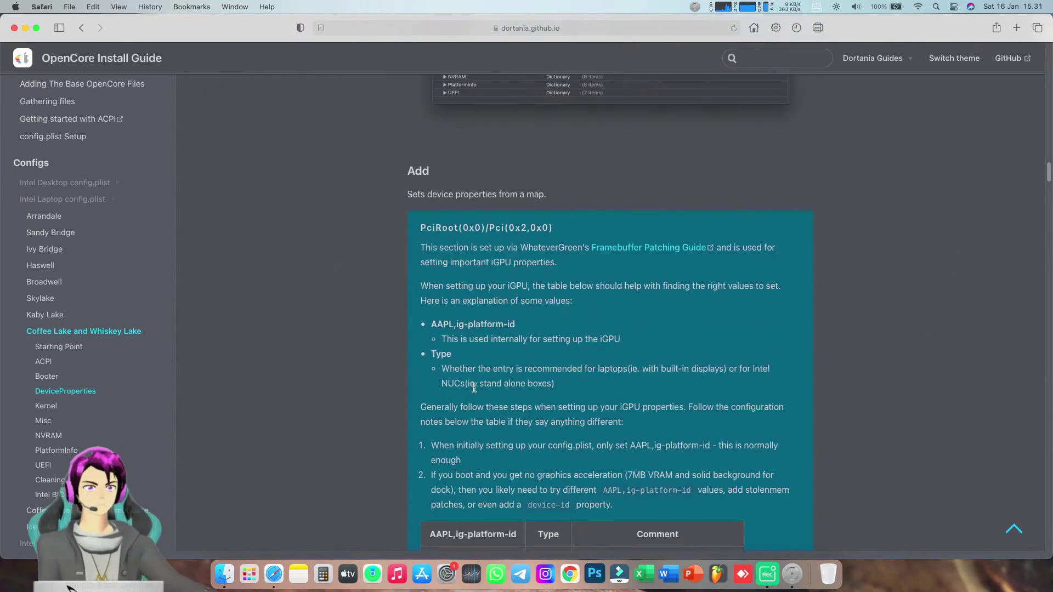
{"action": "scroll", "coordinate": [466, 263], "scroll_direction": "up", "scroll_amount": 3}
{"action": "scroll", "coordinate": [503, 323], "scroll_direction": "down", "scroll_amount": 6}
{"action": "scroll", "coordinate": [503, 323], "scroll_direction": "down", "scroll_amount": 15}
{"action": "scroll", "coordinate": [502, 322], "scroll_direction": "down", "scroll_amount": 20}
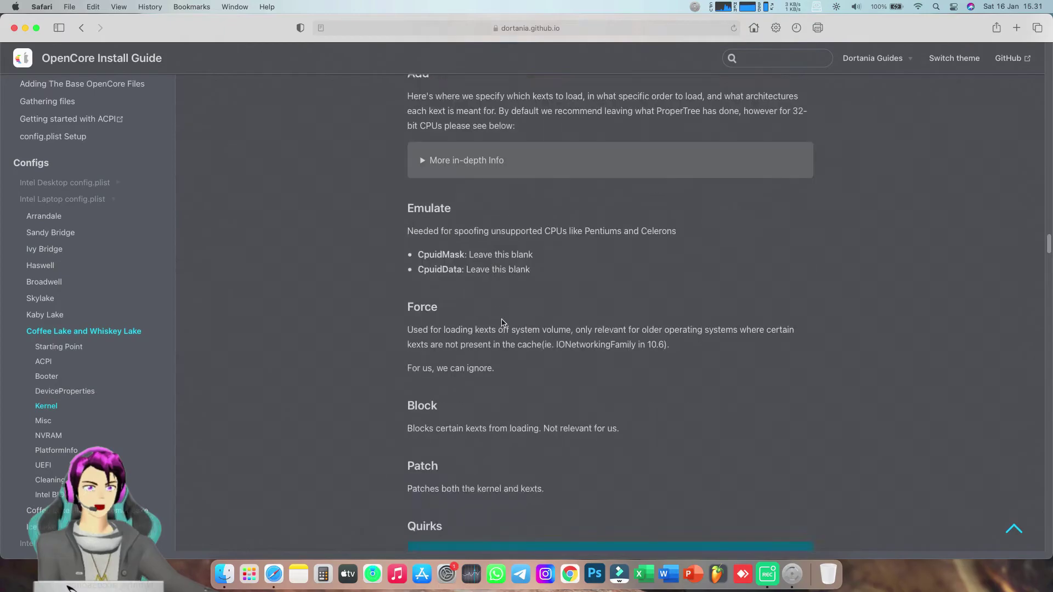
{"action": "scroll", "coordinate": [502, 321], "scroll_direction": "down", "scroll_amount": 8}
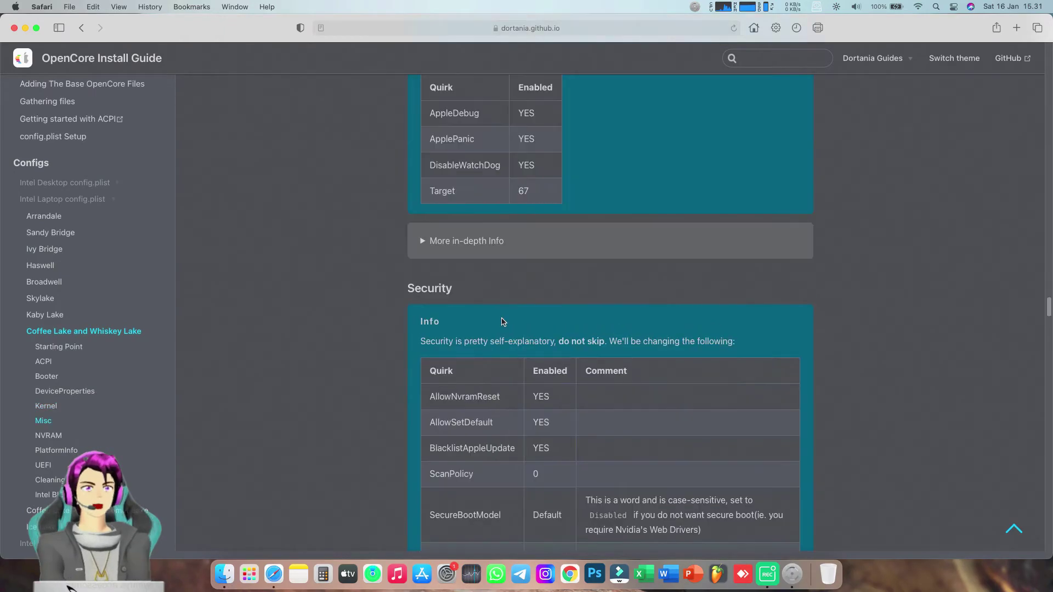
{"action": "scroll", "coordinate": [502, 322], "scroll_direction": "down", "scroll_amount": 20}
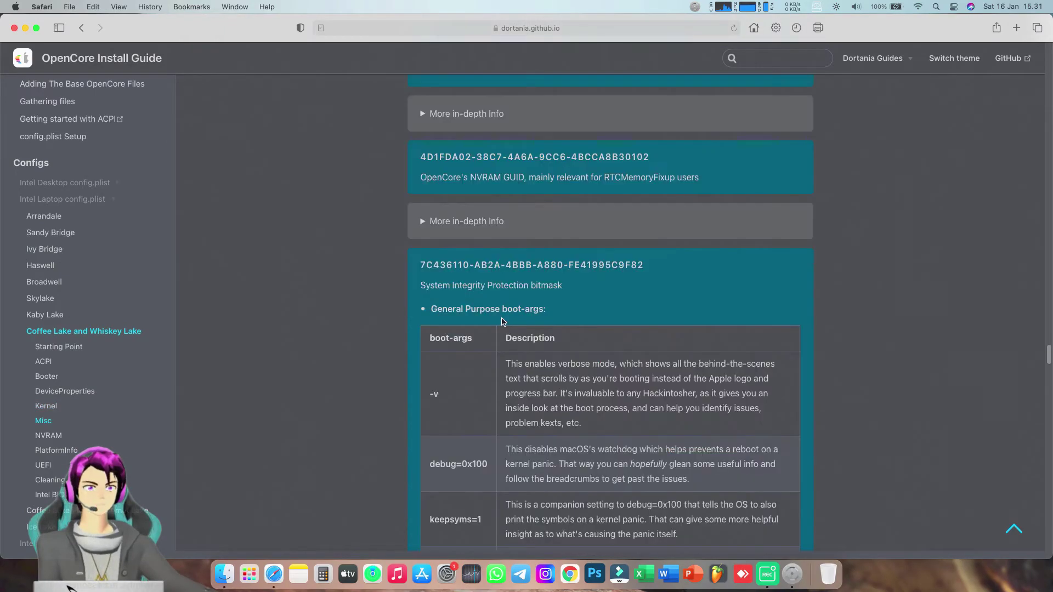
{"action": "scroll", "coordinate": [502, 322], "scroll_direction": "down", "scroll_amount": 4}
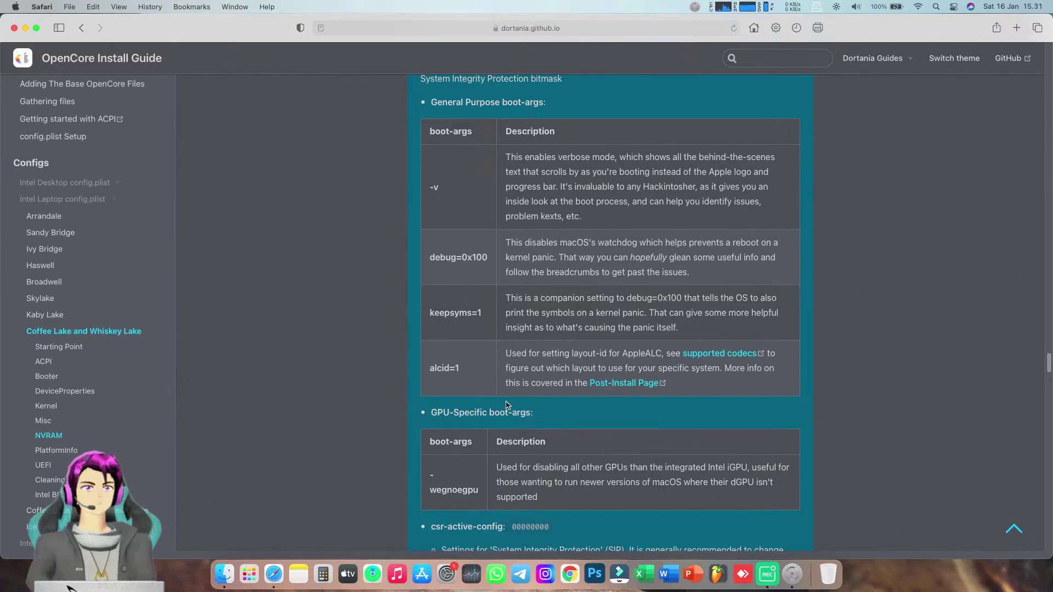
{"action": "left_click", "coordinate": [458, 485]}
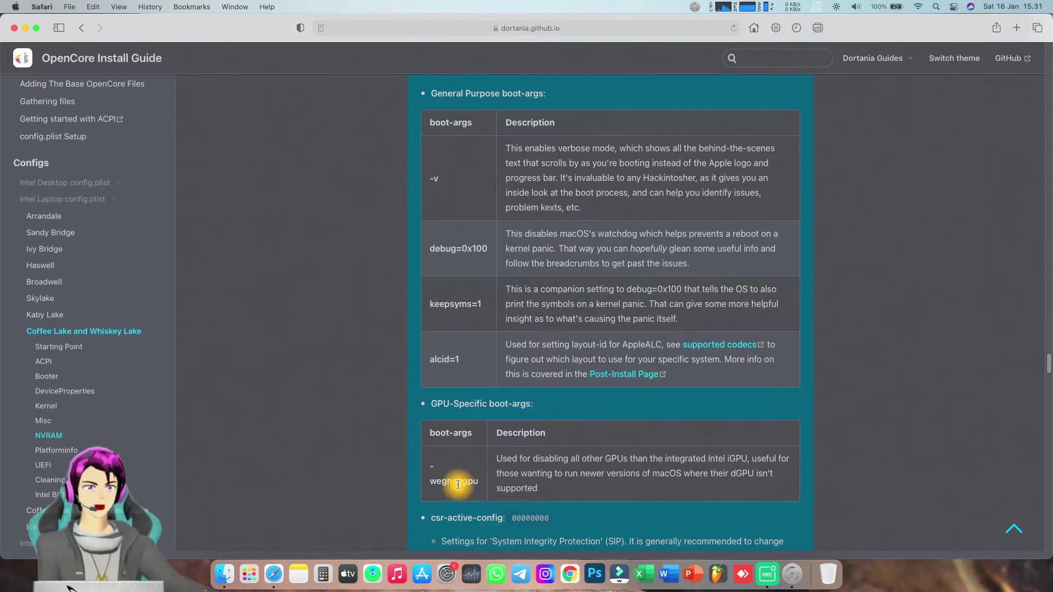
{"action": "double_click", "coordinate": [458, 485]}
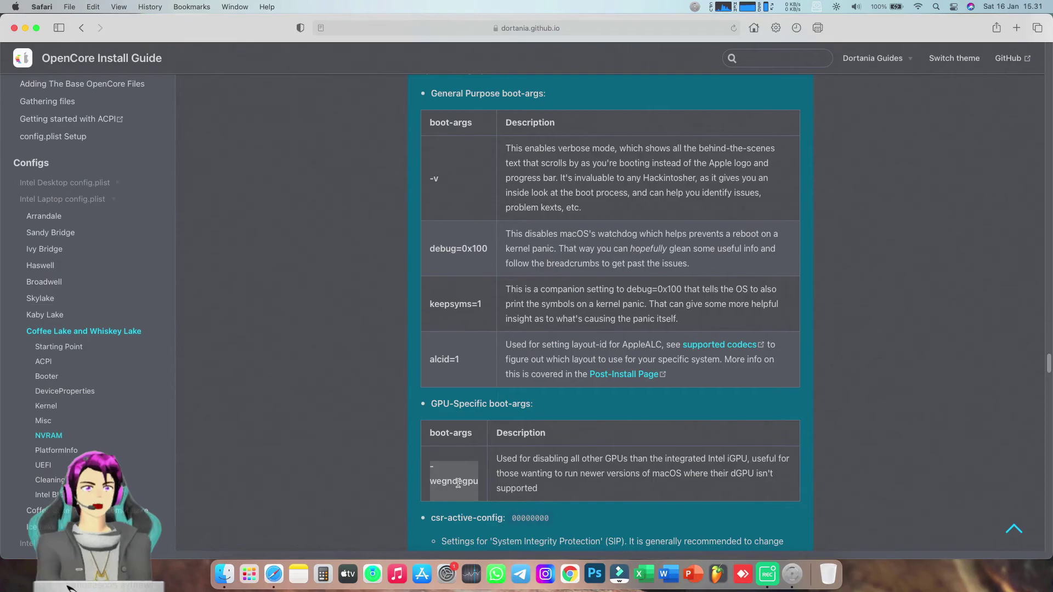
Read the guide's remaining NVRAM recommendations, such as csr-active-config and prev-lang:kbd, and minimize the browser window
{"action": "scroll", "coordinate": [492, 485], "scroll_direction": "down", "scroll_amount": 5}
{"action": "scroll", "coordinate": [605, 500], "scroll_direction": "down", "scroll_amount": 6}
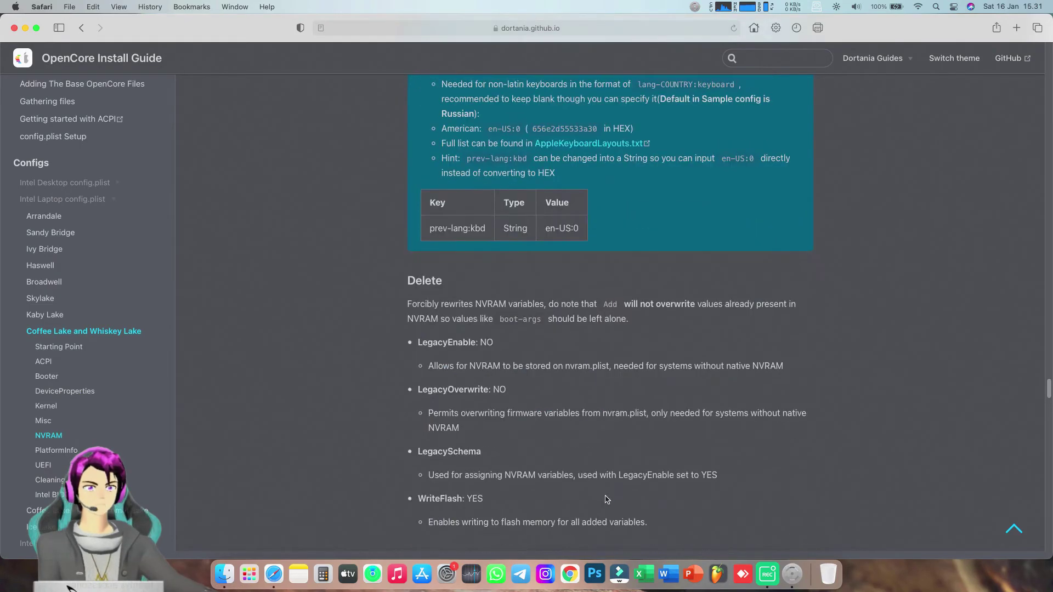
{"action": "scroll", "coordinate": [606, 499], "scroll_direction": "down", "scroll_amount": 4}
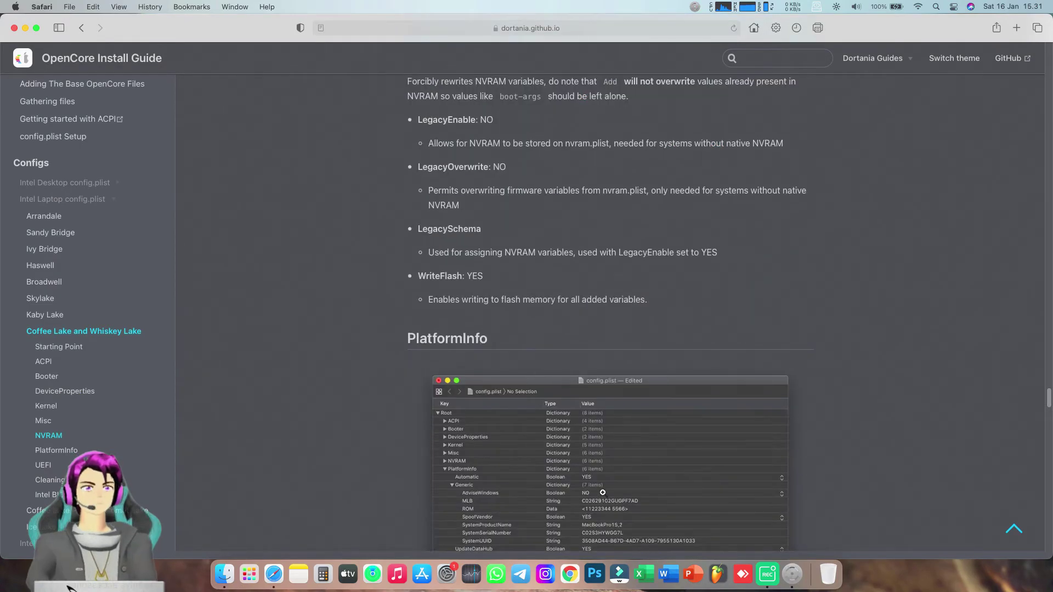
{"action": "scroll", "coordinate": [603, 493], "scroll_direction": "up", "scroll_amount": 7}
{"action": "scroll", "coordinate": [604, 490], "scroll_direction": "up", "scroll_amount": 4}
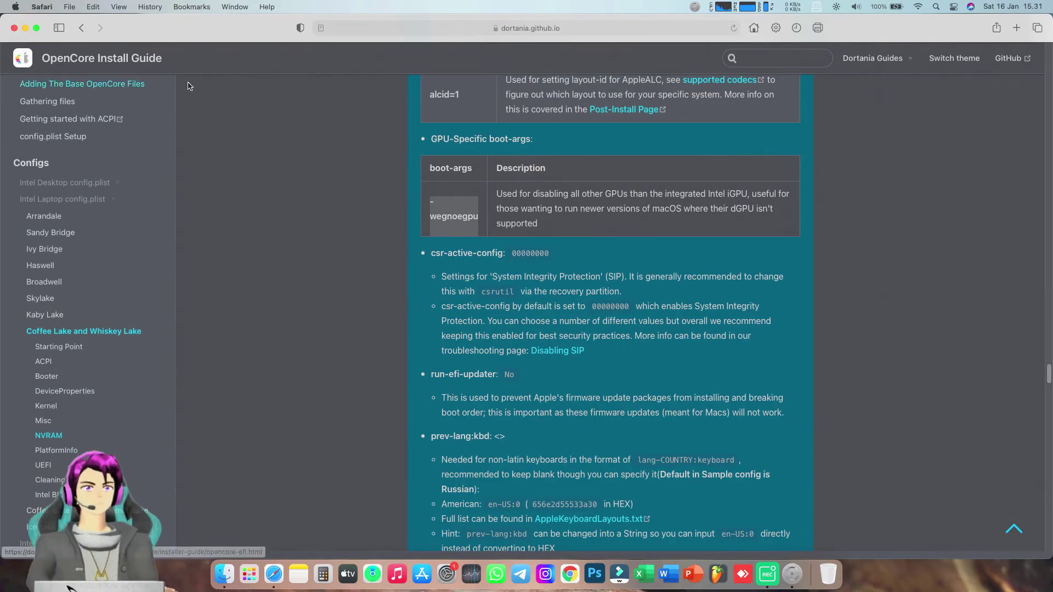
{"action": "left_click", "coordinate": [26, 27]}
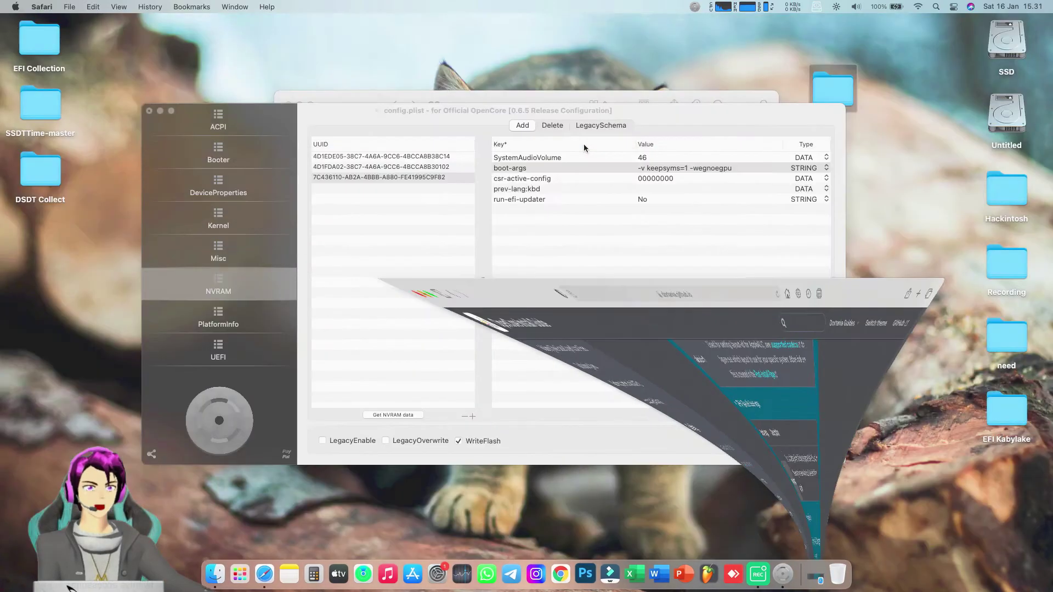
Append alcid=15 to the NVRAM boot-args so the value reads "-v keepsyms=1 -wegnoegpu alcid=15"
{"action": "left_click", "coordinate": [738, 170]}
{"action": "left_click", "coordinate": [738, 170]}
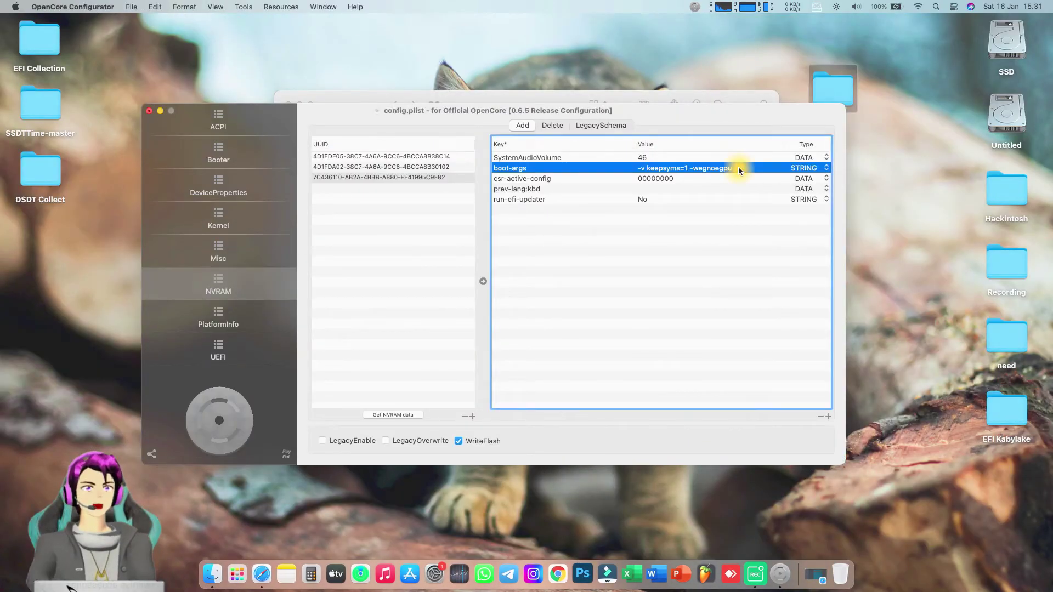
{"action": "left_click", "coordinate": [735, 170]}
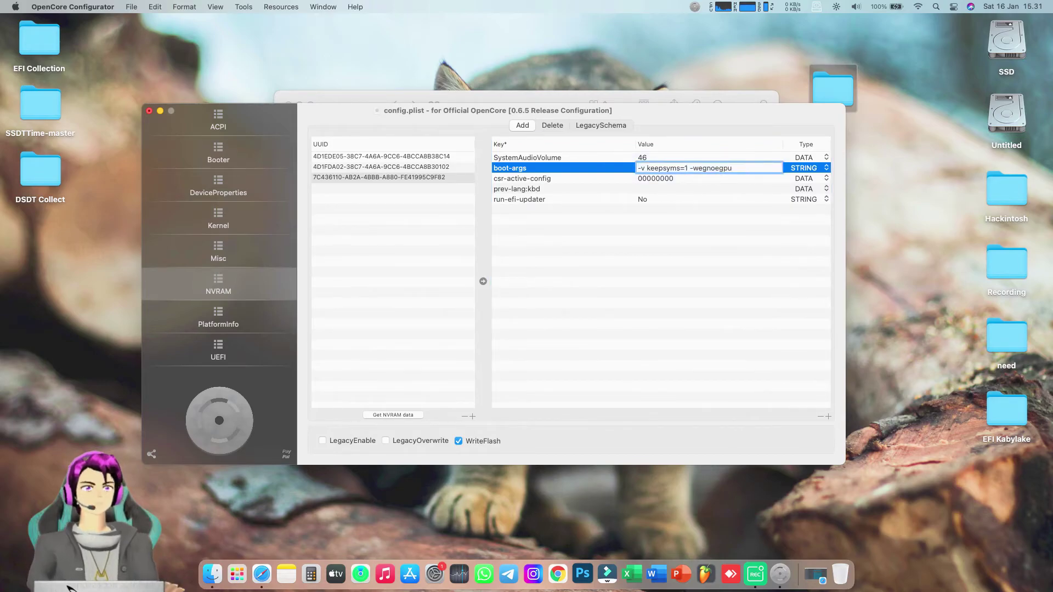
{"action": "type", "text": "alcid=15"}
{"action": "key", "text": "Return"}
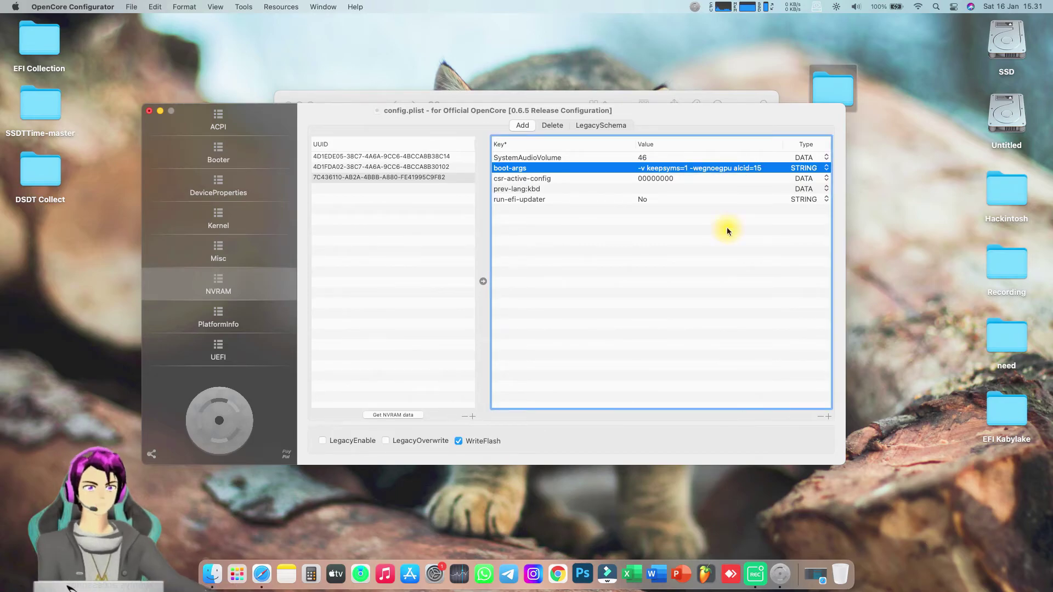
Review the UEFI audio, drivers and protocol override settings, the PlatformInfo section, and the NVRAM Add, Delete and LegacySchema lists
{"action": "left_click", "coordinate": [274, 339]}
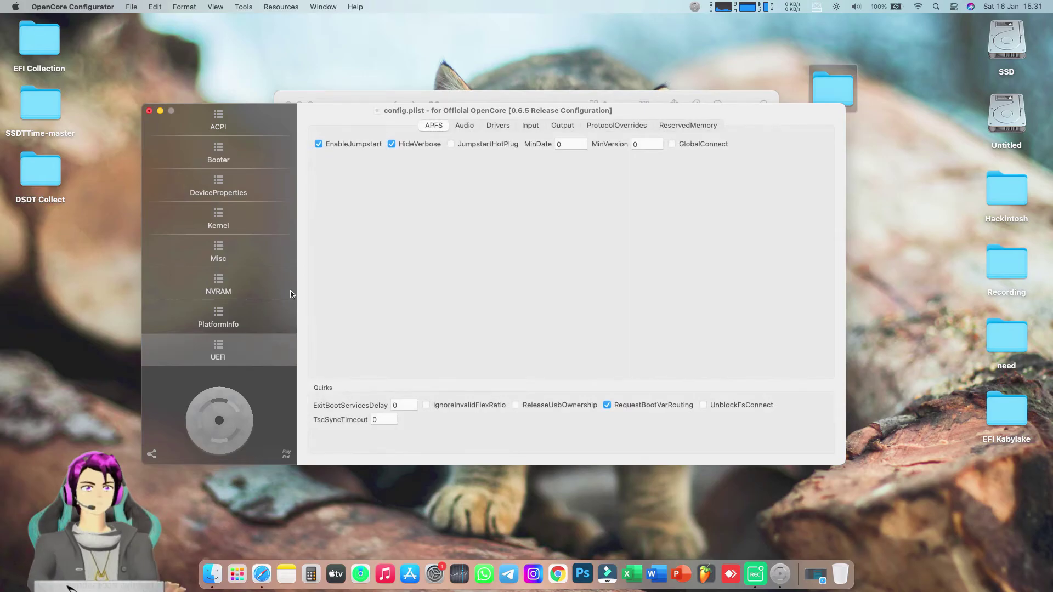
{"action": "left_click", "coordinate": [494, 125]}
{"action": "left_click", "coordinate": [464, 125]}
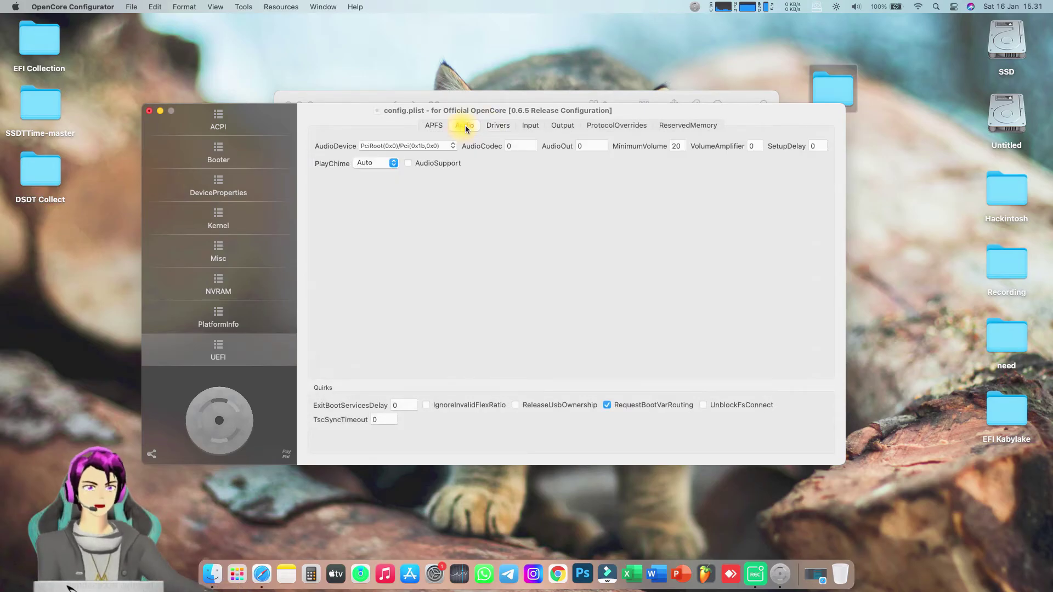
{"action": "left_click", "coordinate": [499, 126]}
{"action": "left_click", "coordinate": [585, 126]}
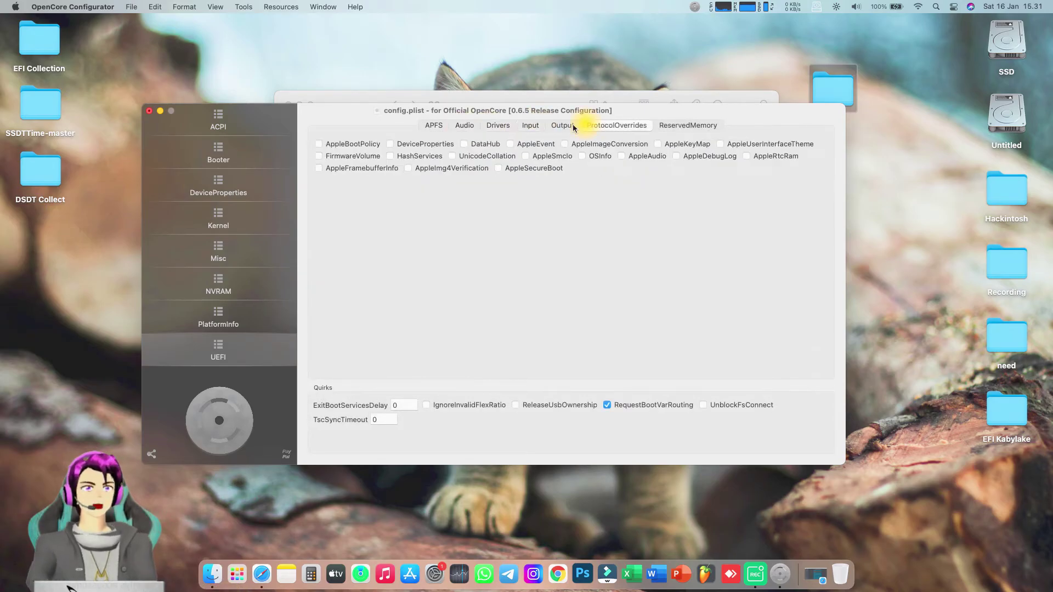
{"action": "left_click", "coordinate": [219, 324]}
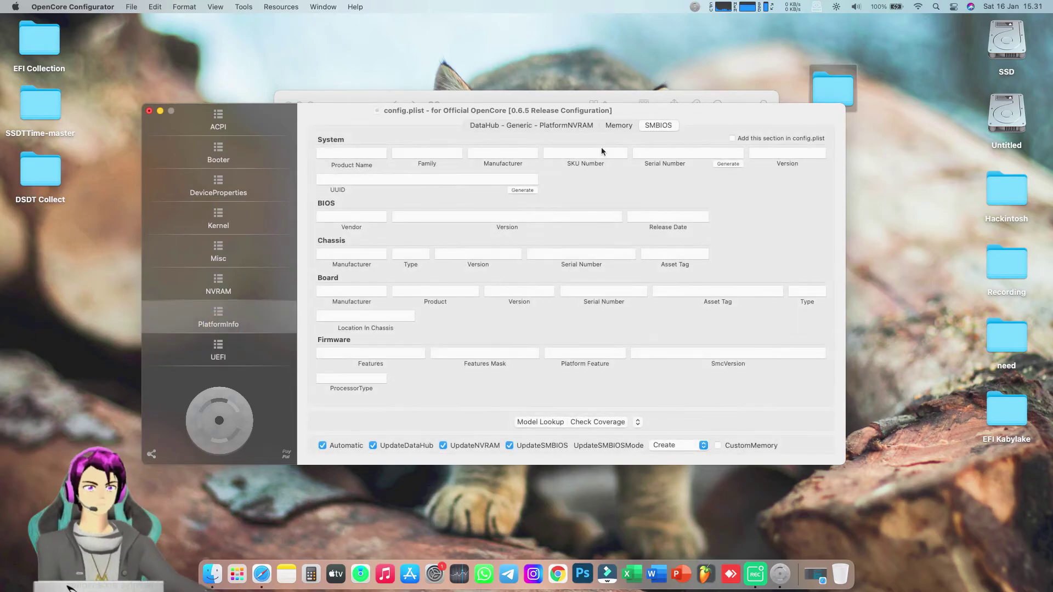
{"action": "left_click", "coordinate": [275, 290]}
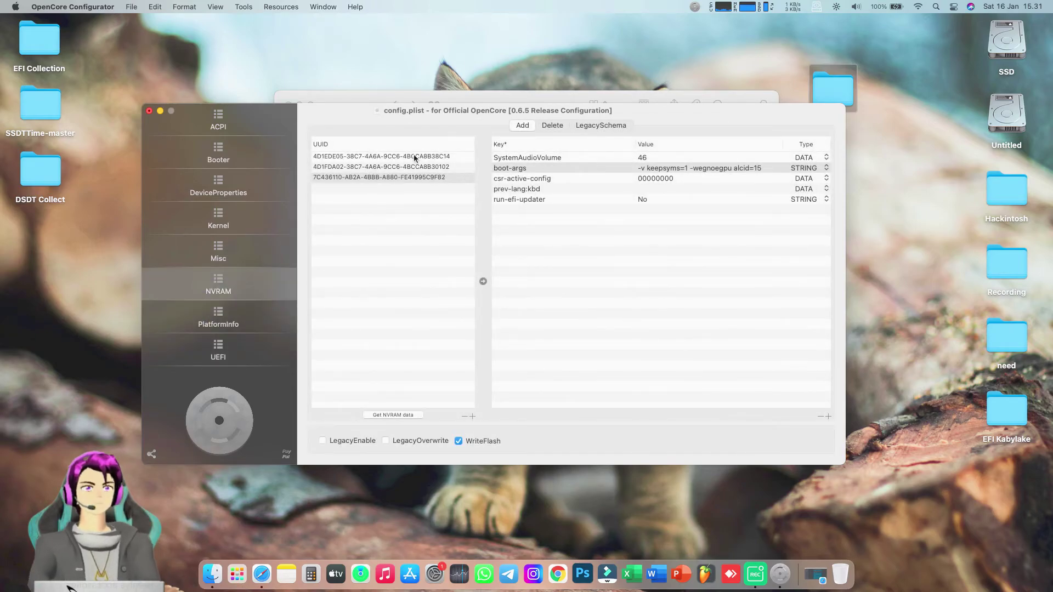
{"action": "left_click", "coordinate": [581, 126]}
{"action": "left_click", "coordinate": [553, 125]}
{"action": "left_click", "coordinate": [519, 128]}
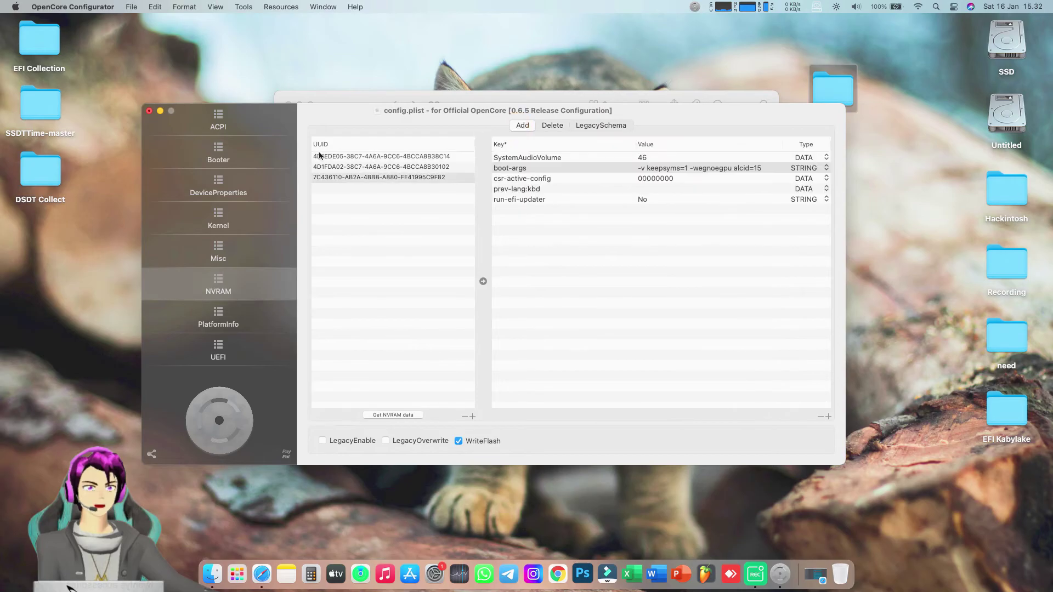
Open the ACPI section of config.plist and reposition its window to uncover the OC folder window behind it
{"action": "left_click", "coordinate": [267, 147]}
{"action": "left_click", "coordinate": [264, 130]}
{"action": "left_click_drag", "start_coordinate": [421, 114], "coordinate": [430, 166]}
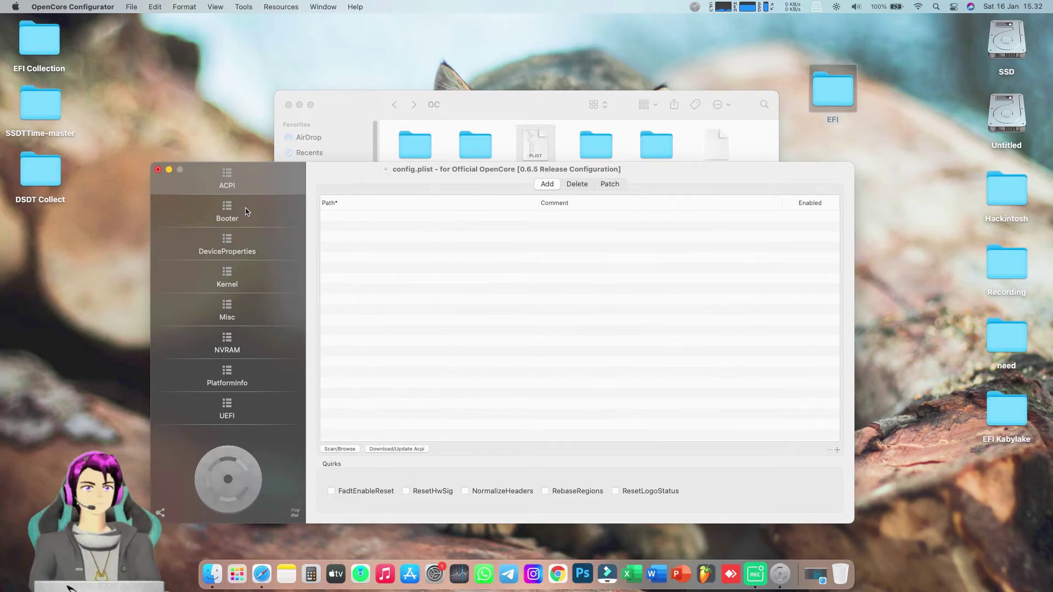
{"action": "left_click_drag", "start_coordinate": [326, 174], "coordinate": [308, 158]}
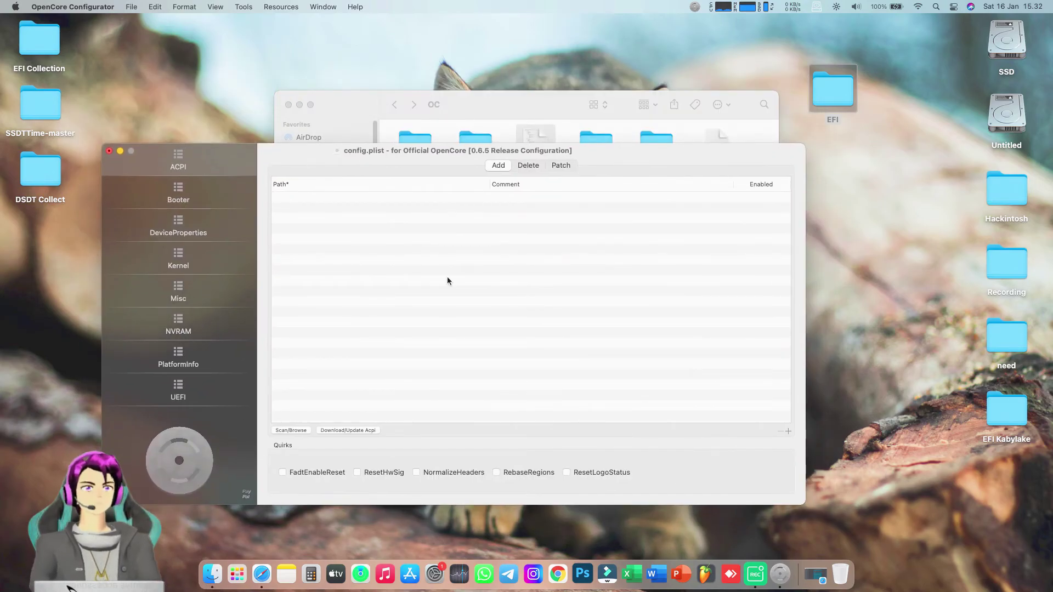
Bring the OC folder window in front of config.plist, reposition it, and open its ACPI folder
{"action": "left_click", "coordinate": [505, 98]}
{"action": "left_click_drag", "start_coordinate": [506, 98], "coordinate": [490, 64]}
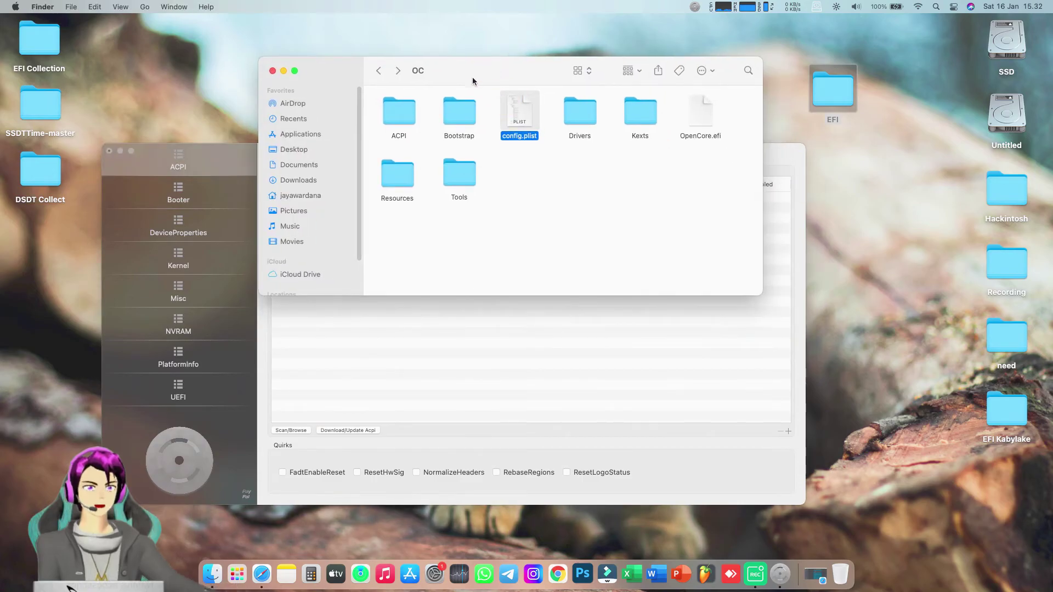
{"action": "double_click", "coordinate": [412, 109]}
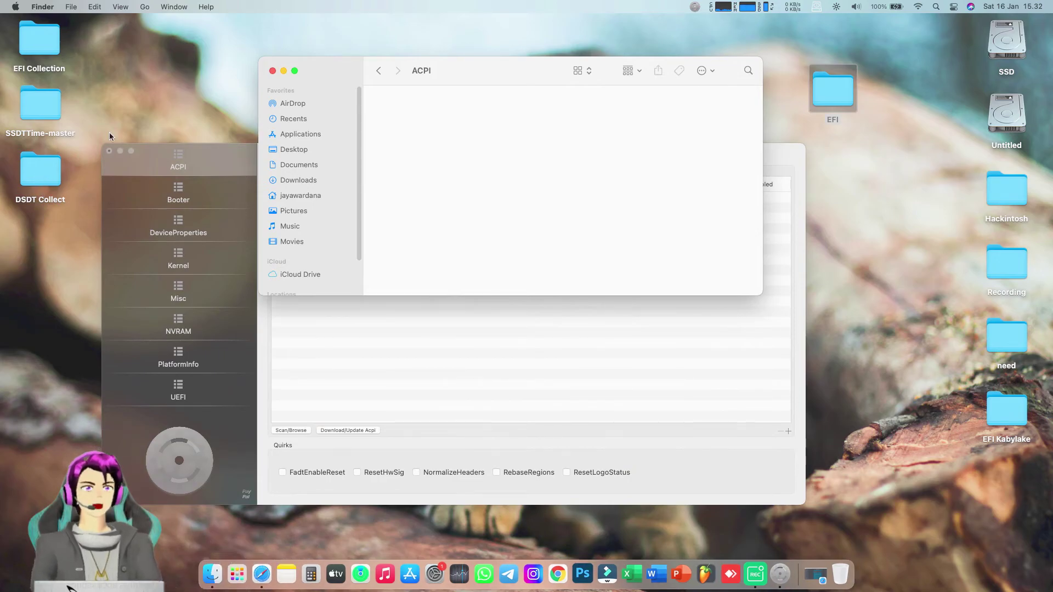
Open the Results folder inside SSDTTime-master to reach the generated SSDT files
{"action": "double_click", "coordinate": [40, 170]}
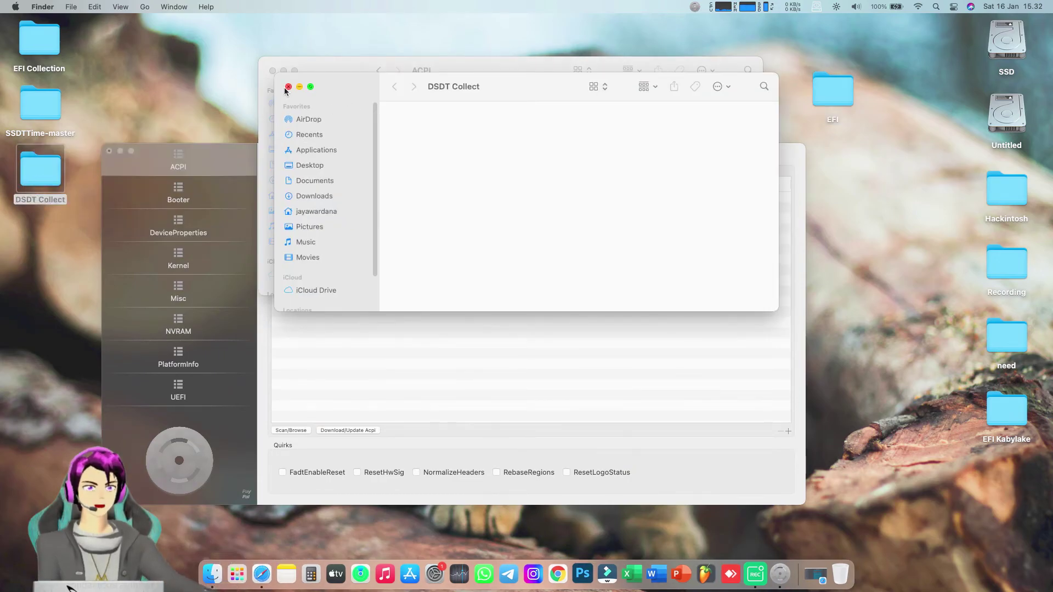
{"action": "left_click", "coordinate": [287, 86]}
{"action": "left_click", "coordinate": [40, 113]}
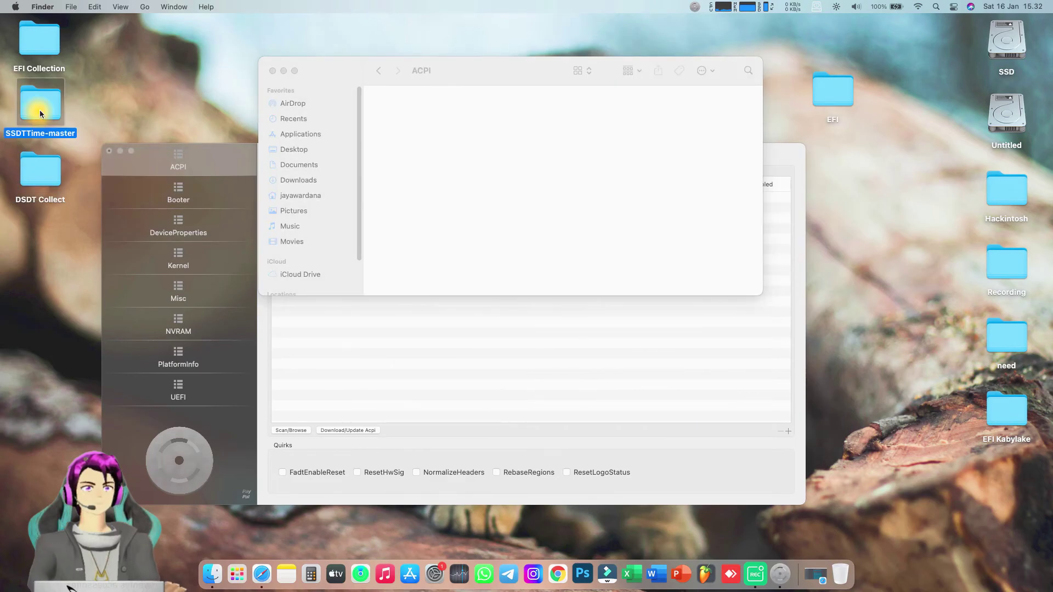
{"action": "double_click", "coordinate": [39, 114]}
{"action": "double_click", "coordinate": [206, 402]}
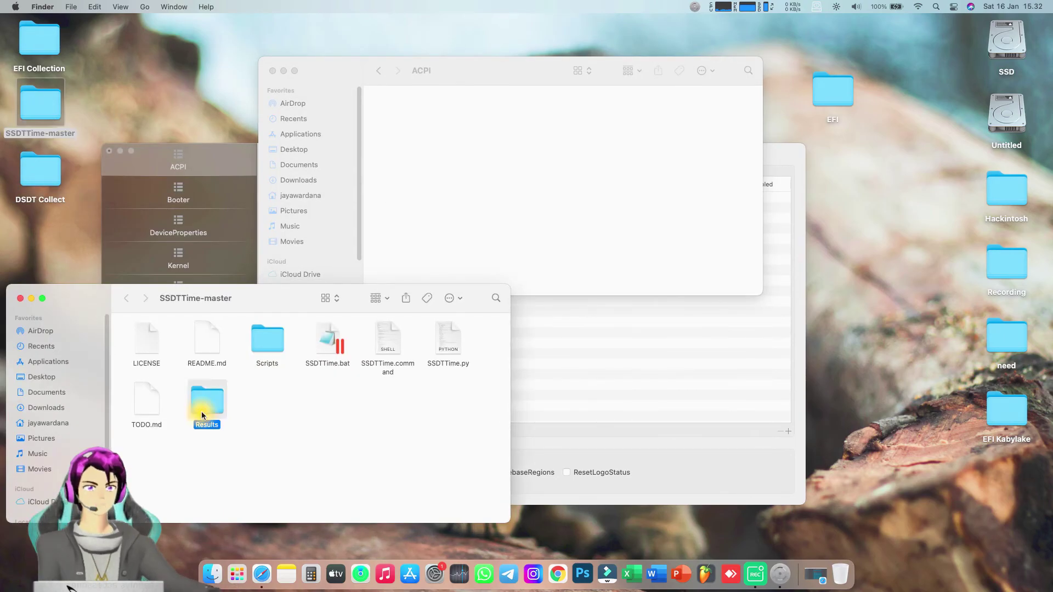
Copy SSDT-EC.aml from the SSDTTime Results folder into the OC ACPI folder
{"action": "right_click", "coordinate": [268, 354]}
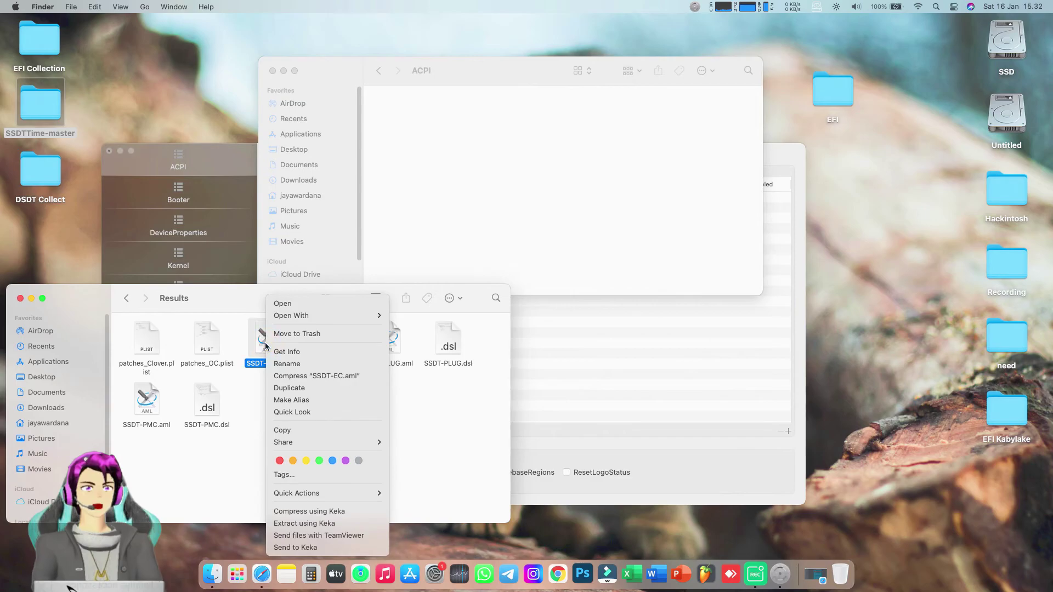
{"action": "left_click", "coordinate": [301, 430]}
{"action": "left_click", "coordinate": [442, 181]}
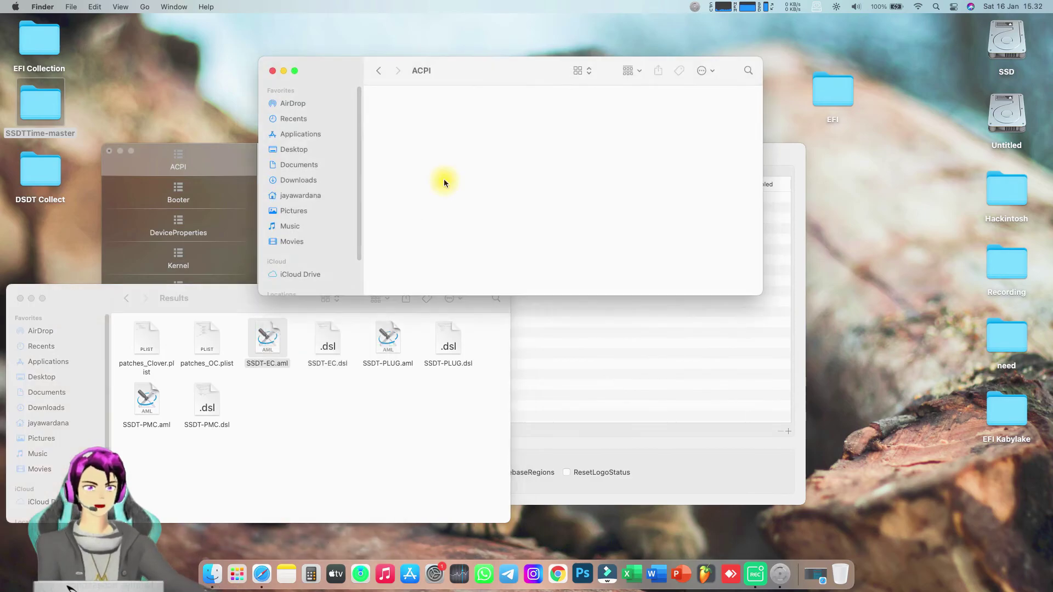
{"action": "right_click", "coordinate": [445, 180]}
{"action": "left_click", "coordinate": [470, 198]}
Copy SSDT-PLUG.aml from the Results folder into the OC ACPI folder and close the Results window
{"action": "right_click", "coordinate": [390, 341]}
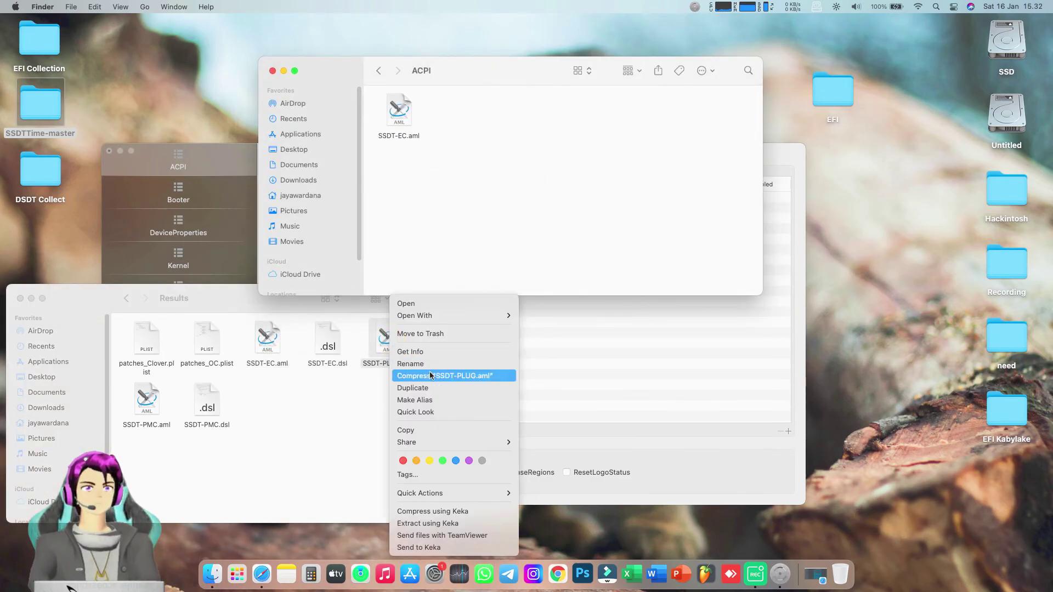
{"action": "left_click", "coordinate": [427, 430]}
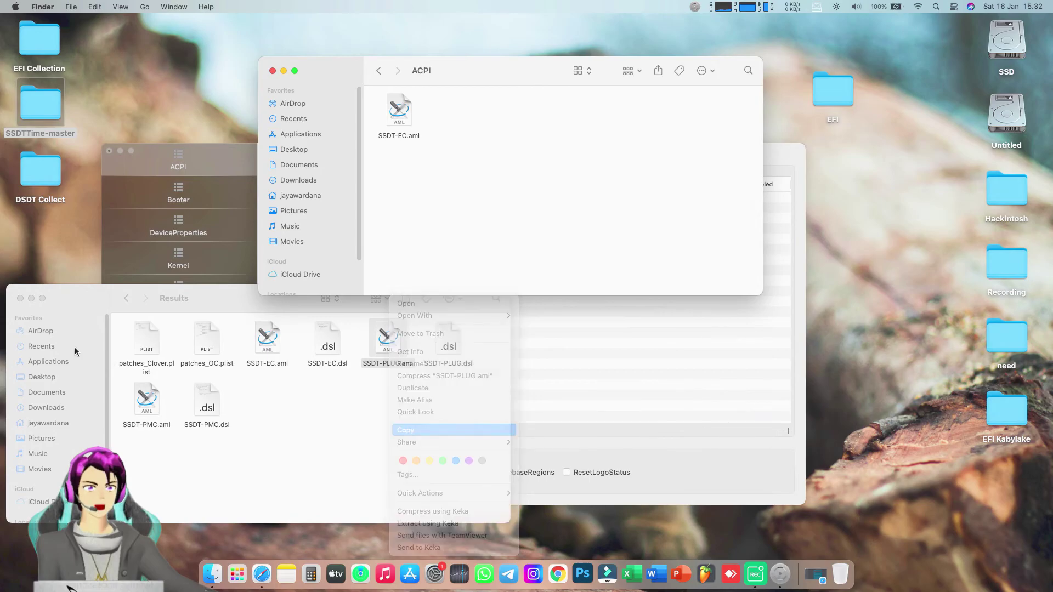
{"action": "right_click", "coordinate": [409, 175]}
{"action": "left_click", "coordinate": [433, 193]}
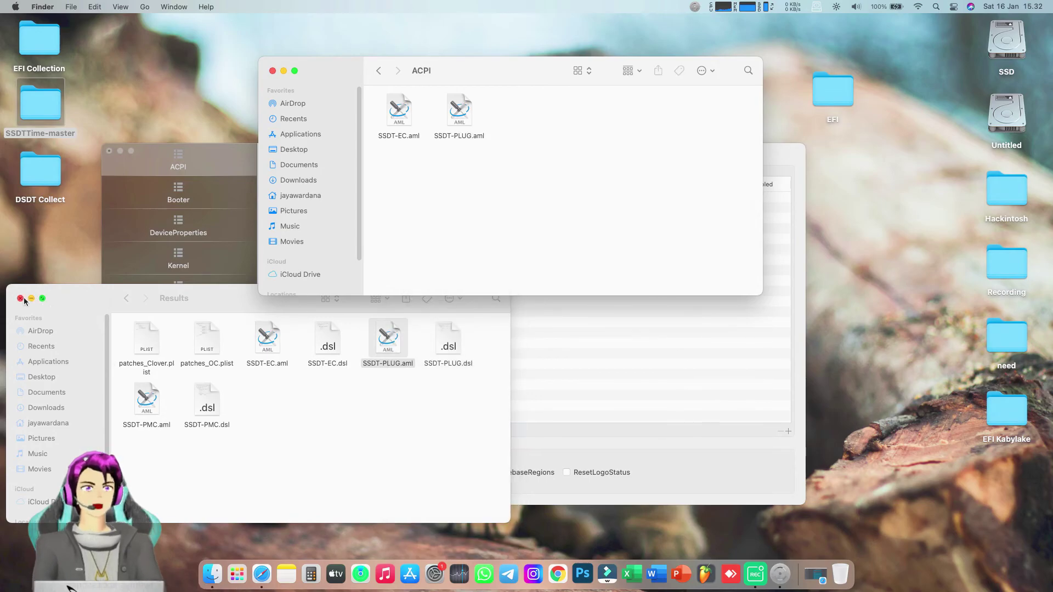
{"action": "left_click", "coordinate": [24, 301]}
{"action": "left_click", "coordinate": [20, 298]}
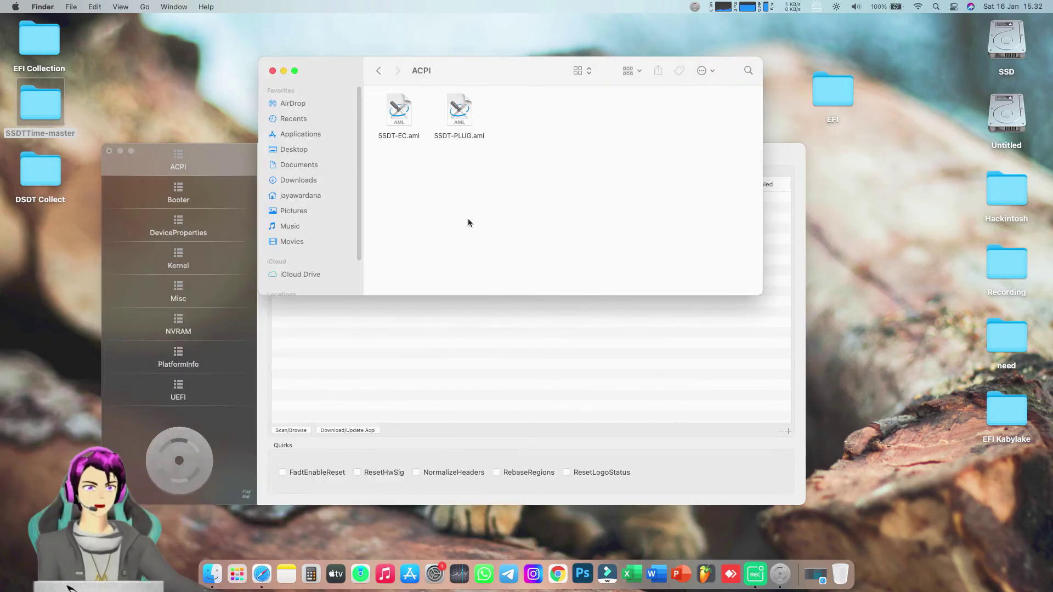
Add SSDT-EC.aml and SSDT-PLUG.aml from the ACPI folder to config.plist's ACPI Add list, and reposition the config.plist window
{"action": "left_click_drag", "start_coordinate": [499, 177], "coordinate": [426, 335]}
{"action": "left_click", "coordinate": [486, 362]}
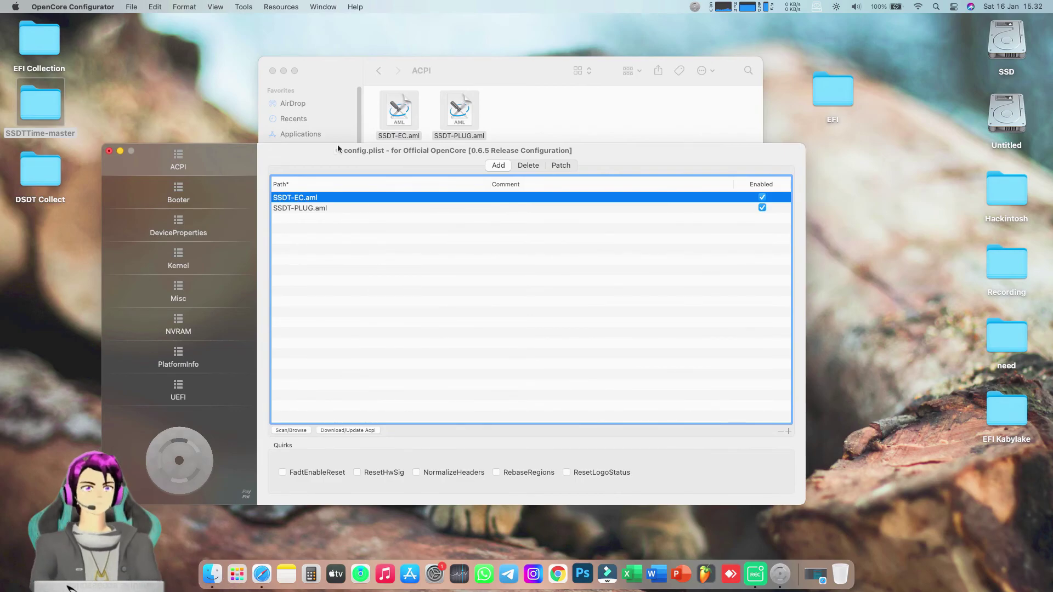
{"action": "left_click_drag", "start_coordinate": [326, 148], "coordinate": [361, 129]}
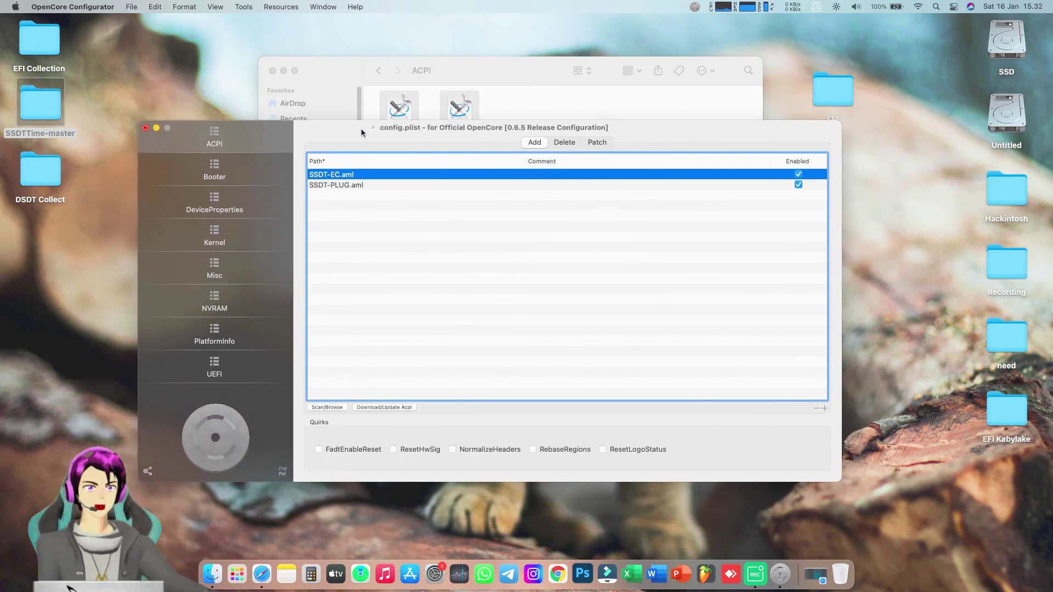
Go back from the ACPI folder to its parent OC folder and return to the config.plist window
{"action": "left_click", "coordinate": [383, 71]}
{"action": "left_click", "coordinate": [384, 72]}
{"action": "left_click", "coordinate": [510, 364]}
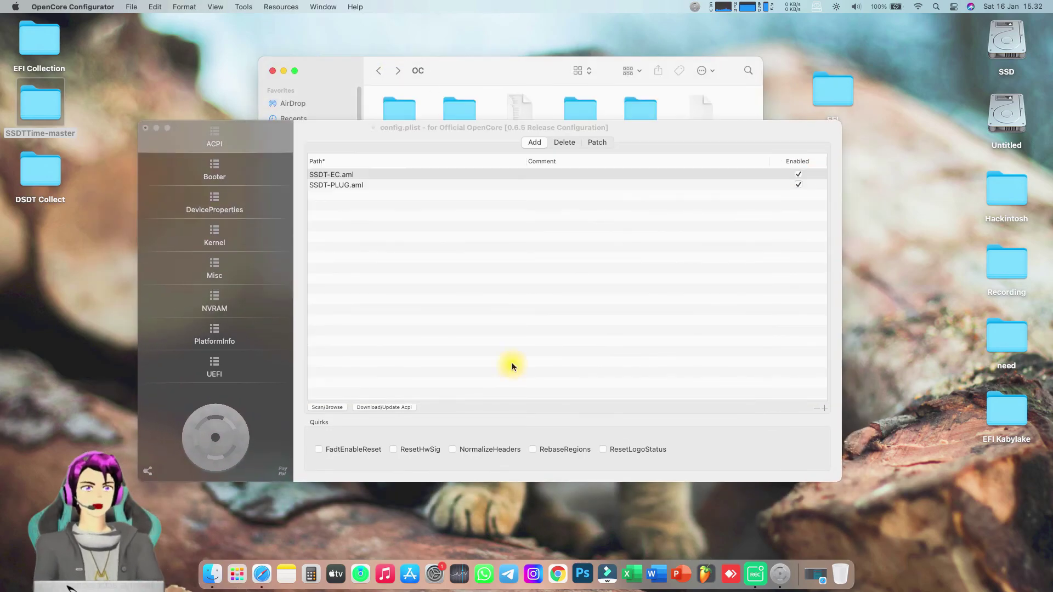
Quit OpenCore Configurator and close the OC folder window
{"action": "left_click", "coordinate": [130, 7]}
{"action": "mouse_move", "coordinate": [82, 7]}
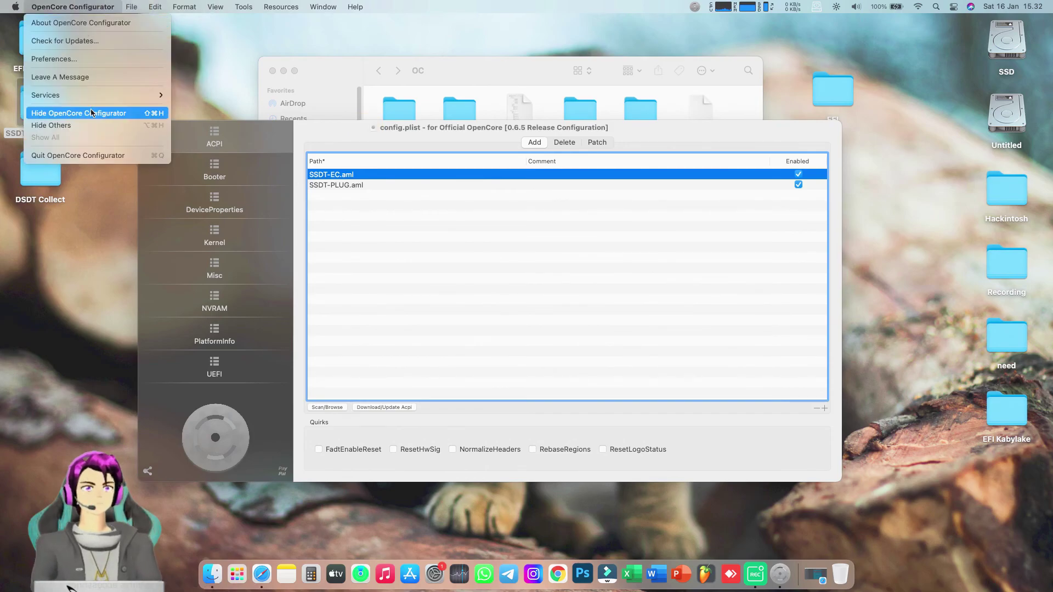
{"action": "left_click", "coordinate": [94, 156]}
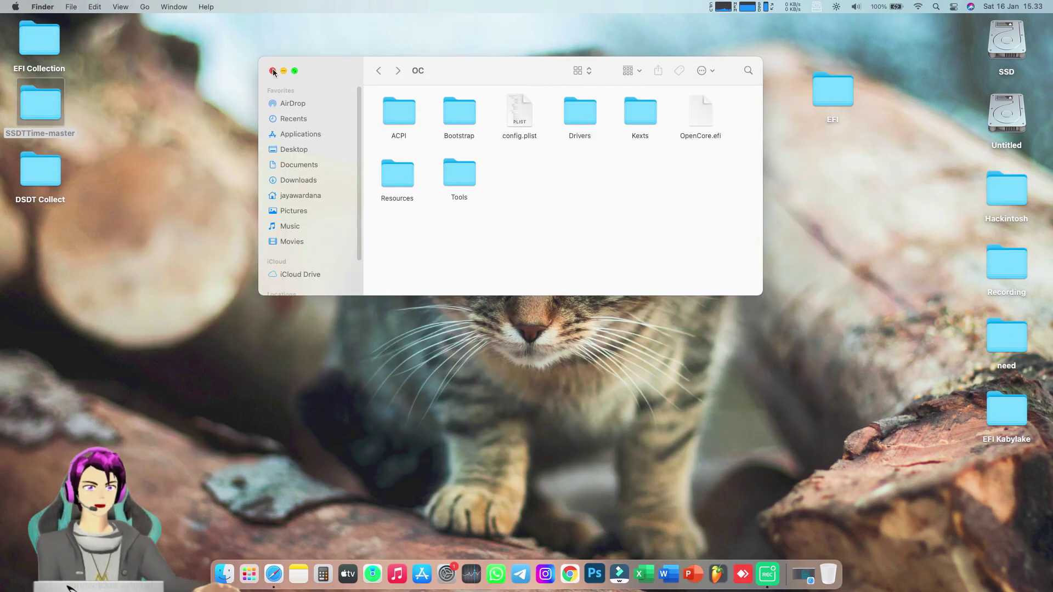
{"action": "left_click", "coordinate": [275, 70]}
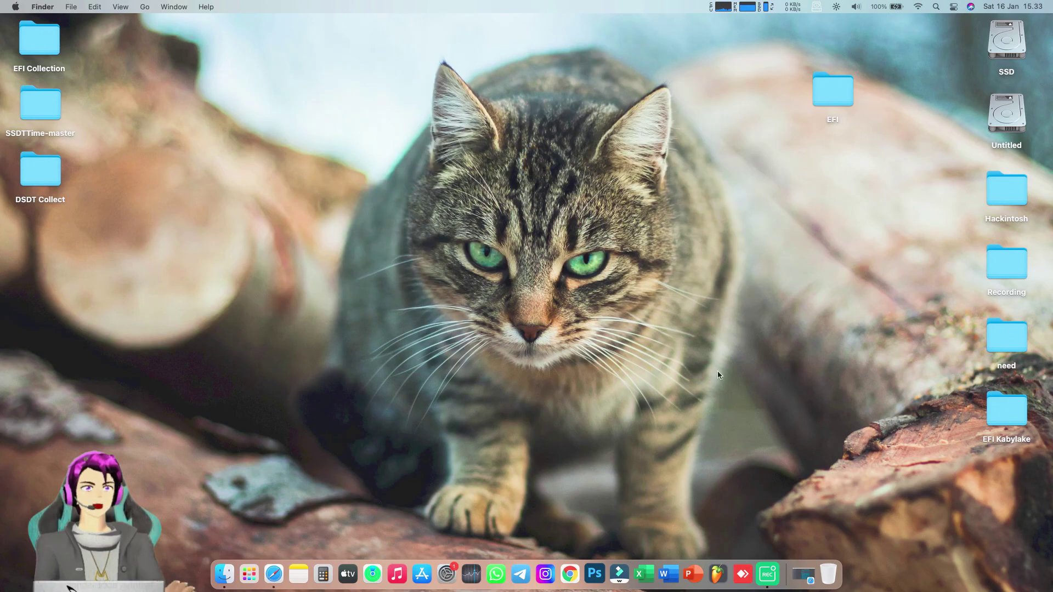